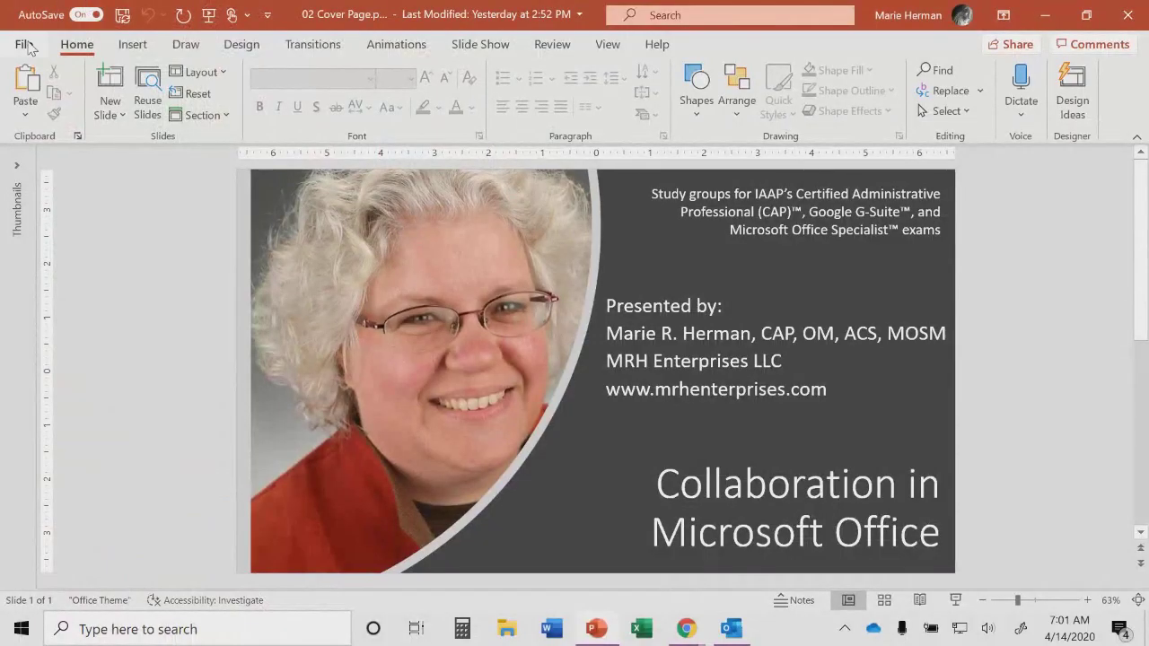
Step: Create a new blank presentation titled 'Sales Presentation'
{"action": "left_click", "coordinate": [24, 45]}
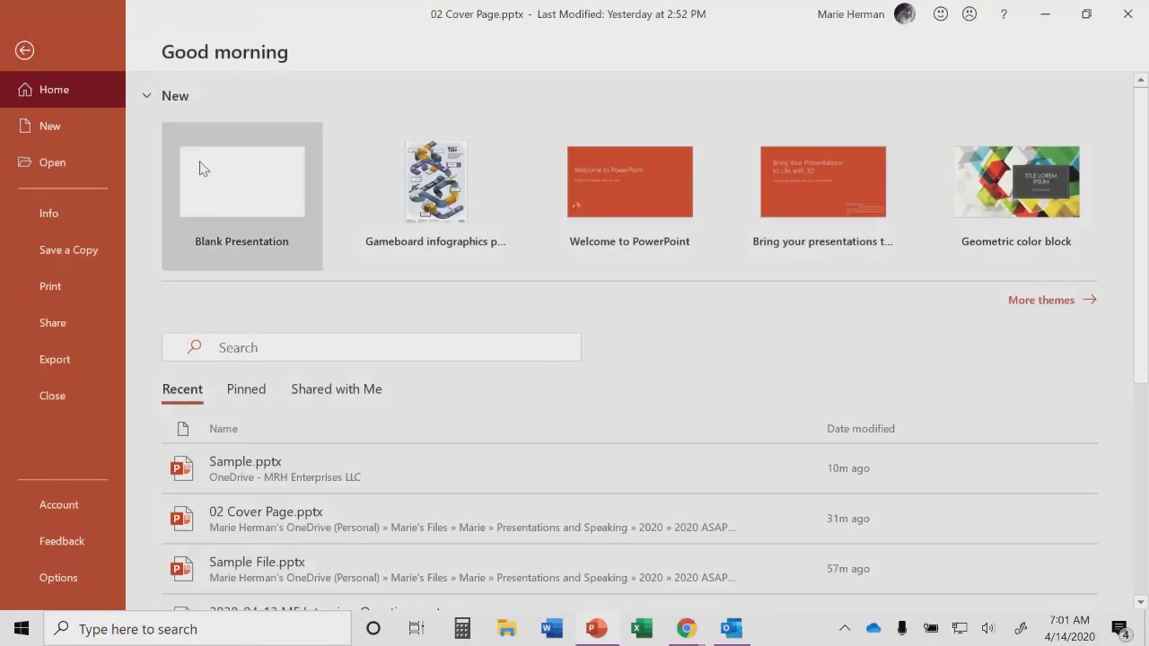
{"action": "left_click", "coordinate": [201, 169]}
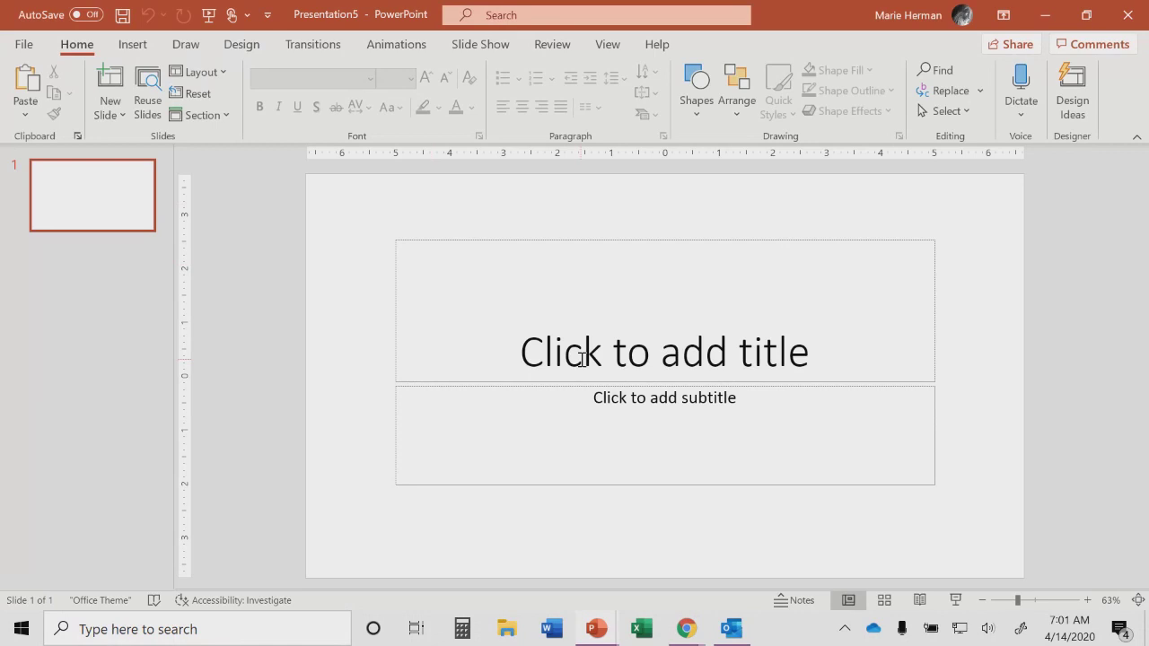
{"action": "left_click", "coordinate": [582, 359]}
{"action": "type", "text": "Sales Pre"}
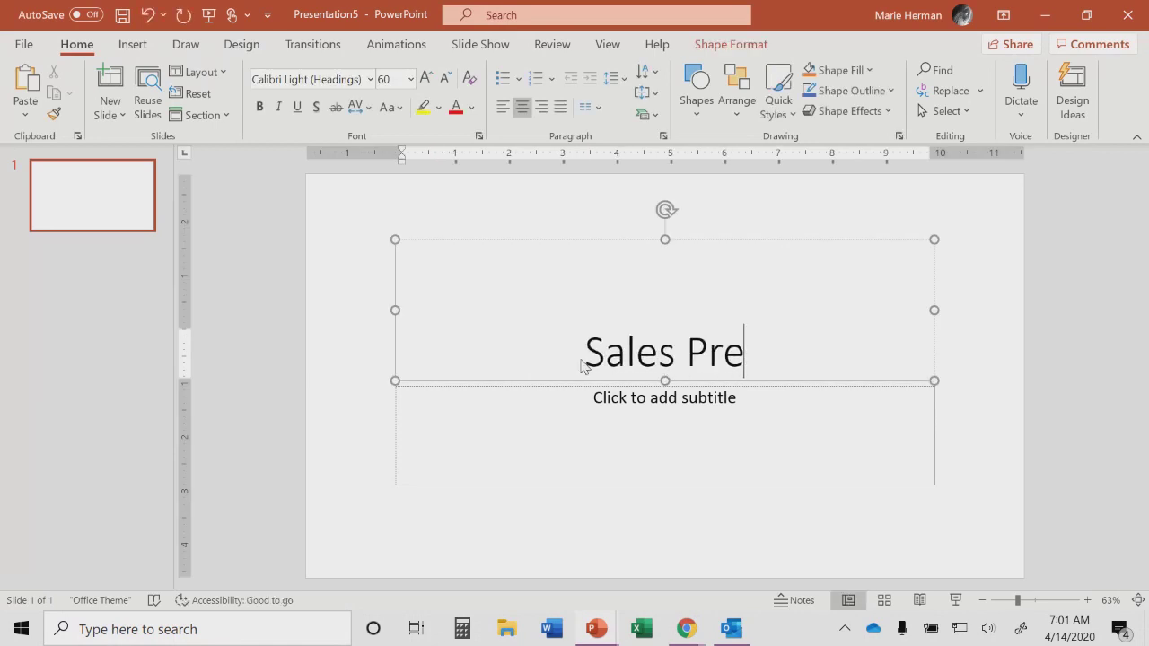
{"action": "type", "text": "sentation"}
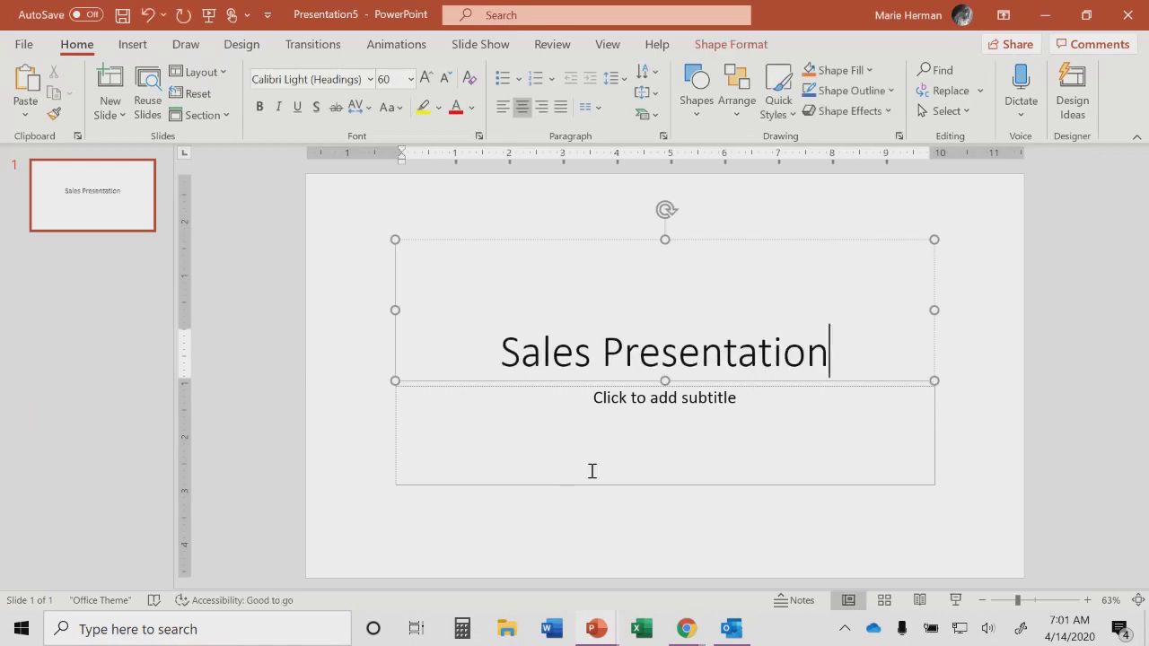
Step: Fill the subtitle with the two presenters' names
{"action": "left_click", "coordinate": [677, 419]}
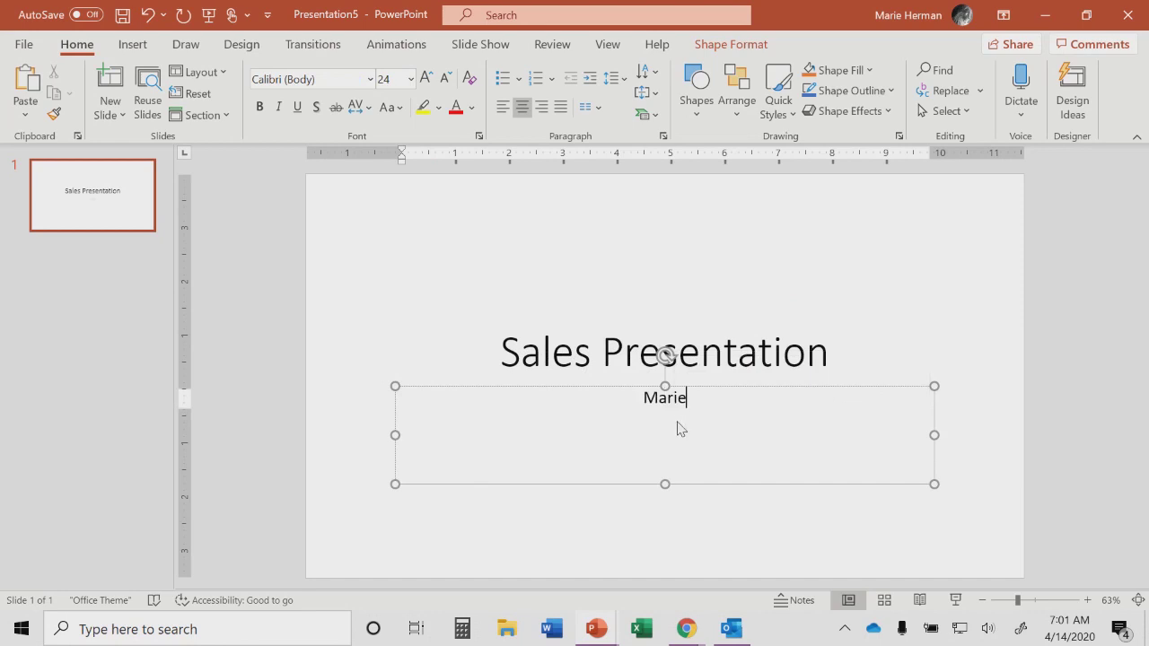
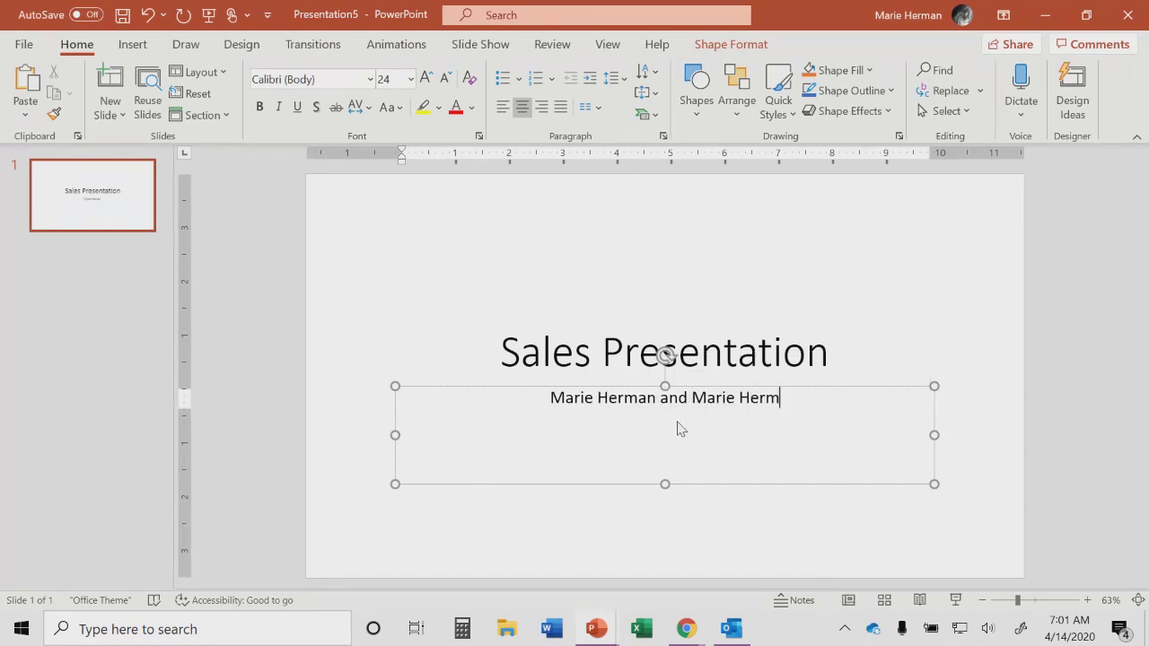
{"action": "left_click", "coordinate": [633, 504]}
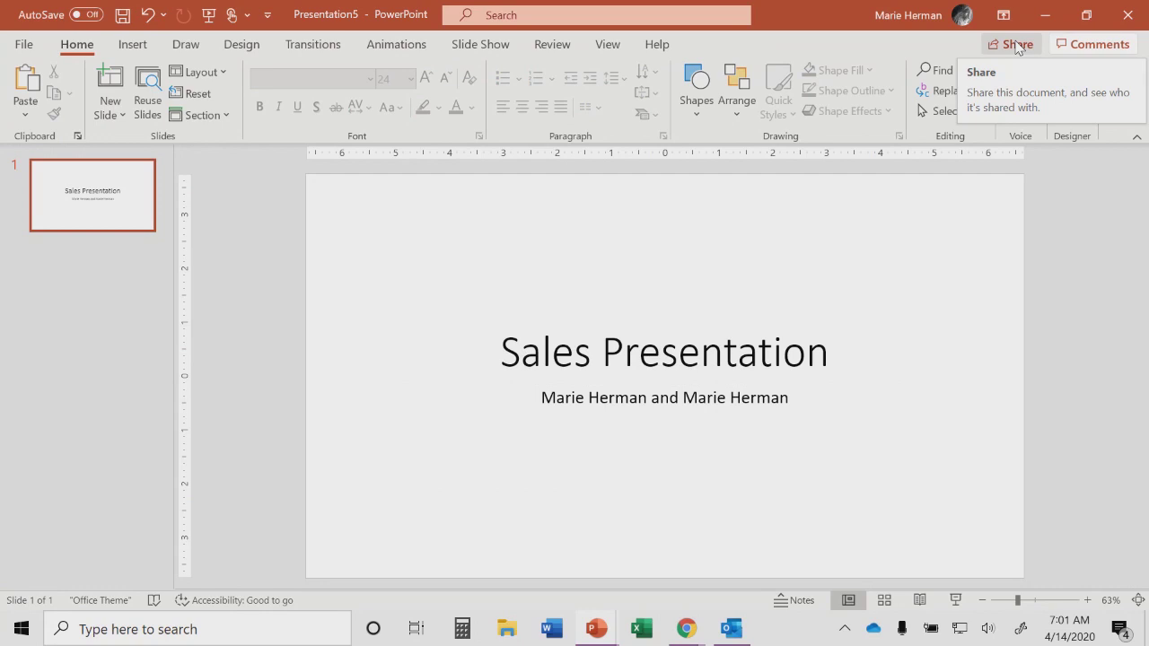
Step: Open the Share options for the presentation
{"action": "left_click", "coordinate": [1018, 45]}
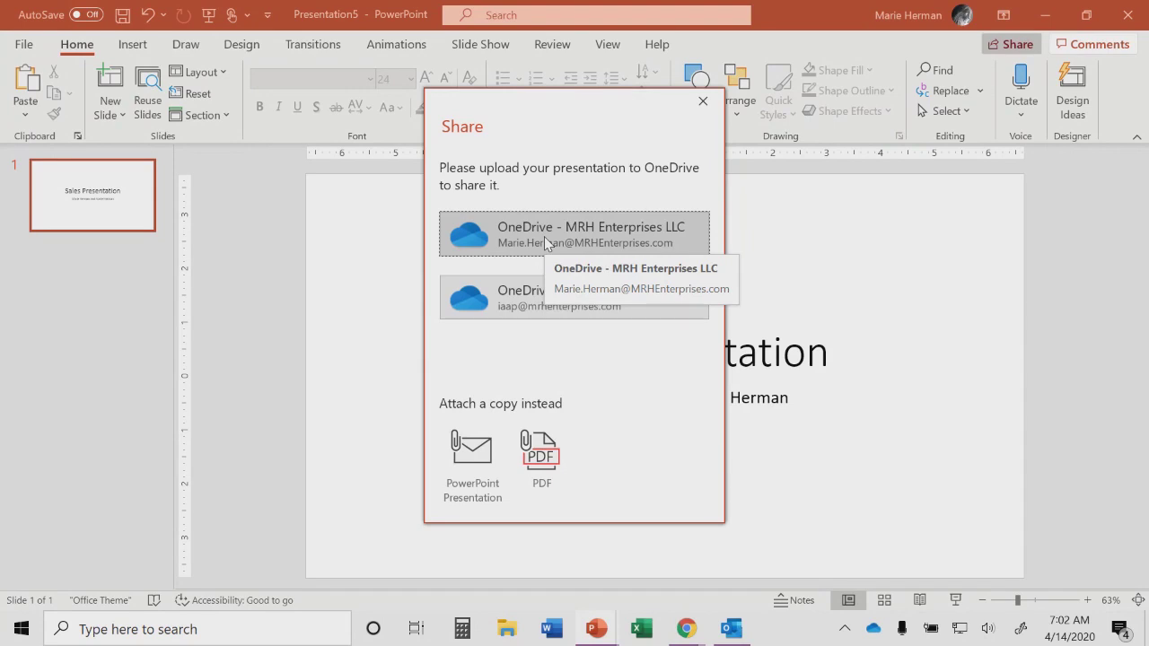
Step: Upload the deck to OneDrive - MRH Enterprises LLC under the name SamplePresentation
{"action": "left_click", "coordinate": [544, 236]}
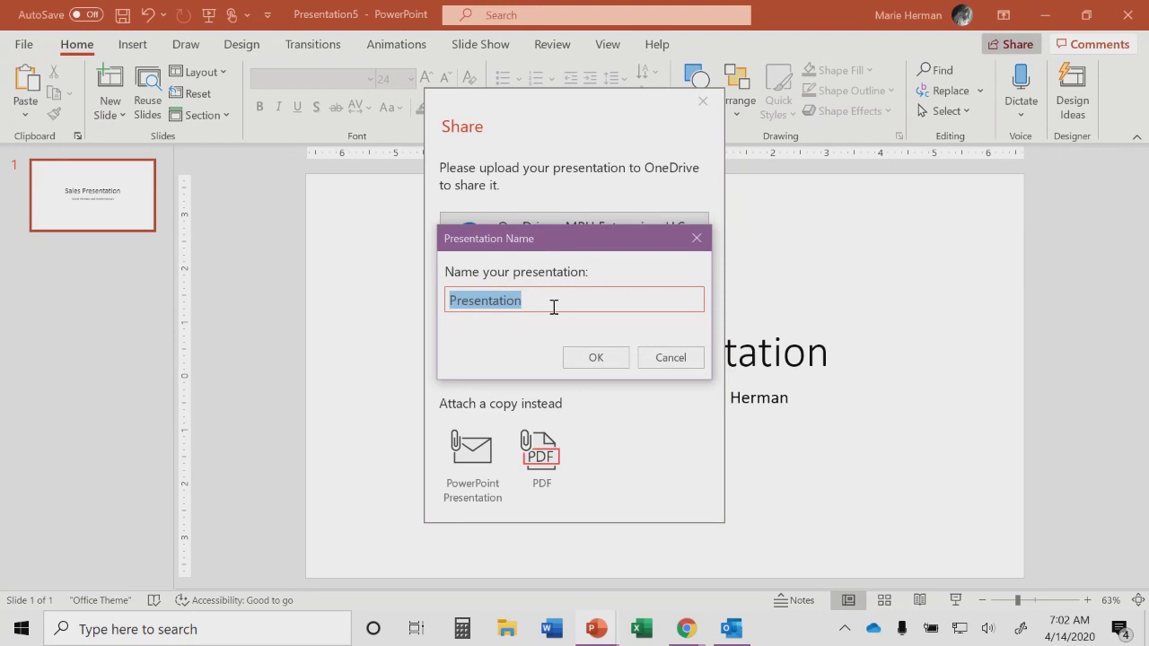
{"action": "type", "text": "Sample"}
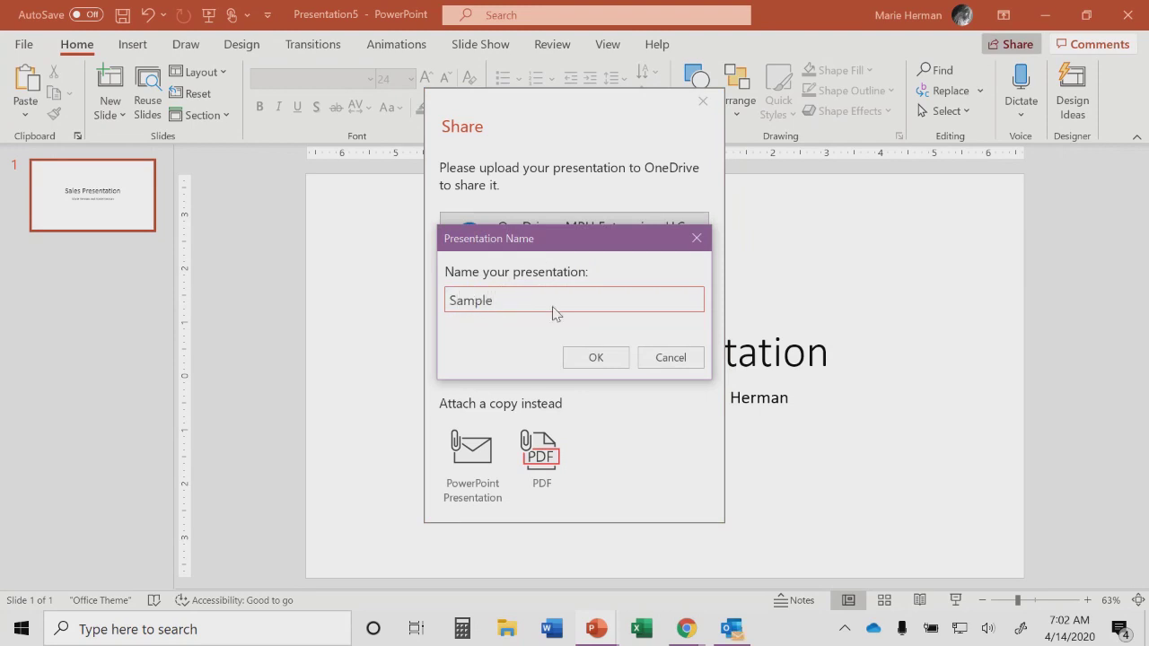
{"action": "type", "text": "Presentation"}
{"action": "left_click", "coordinate": [602, 358]}
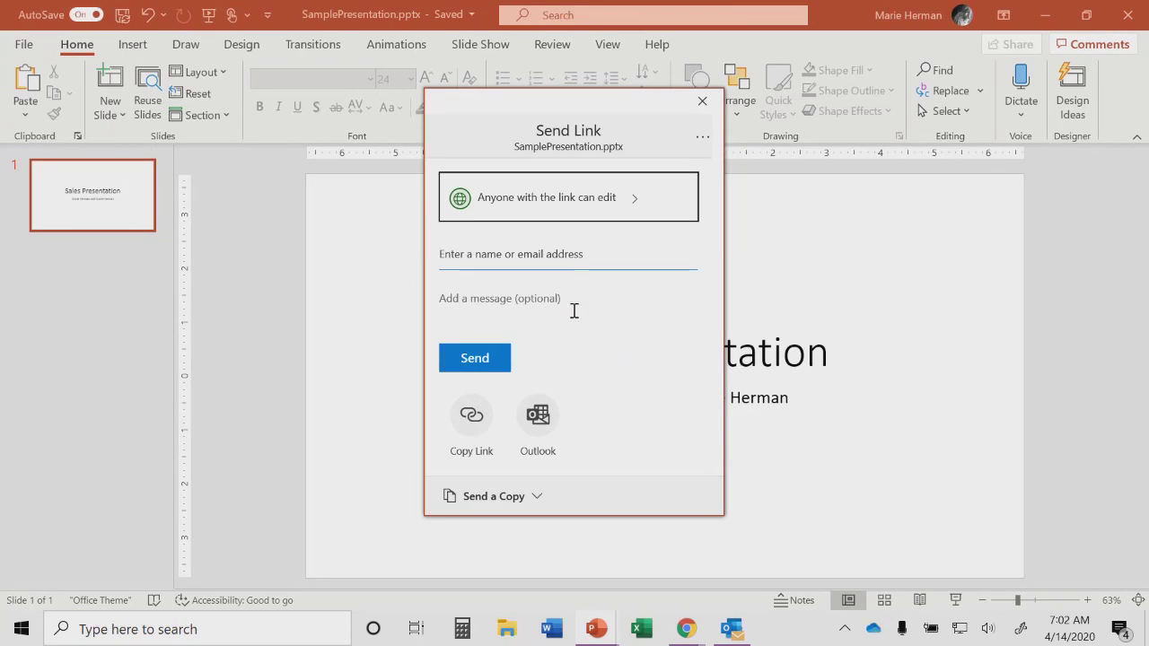
Step: In Link settings, try the view-only and Block download options, keep editing allowed, and open the expiration calendar
{"action": "left_click", "coordinate": [582, 209]}
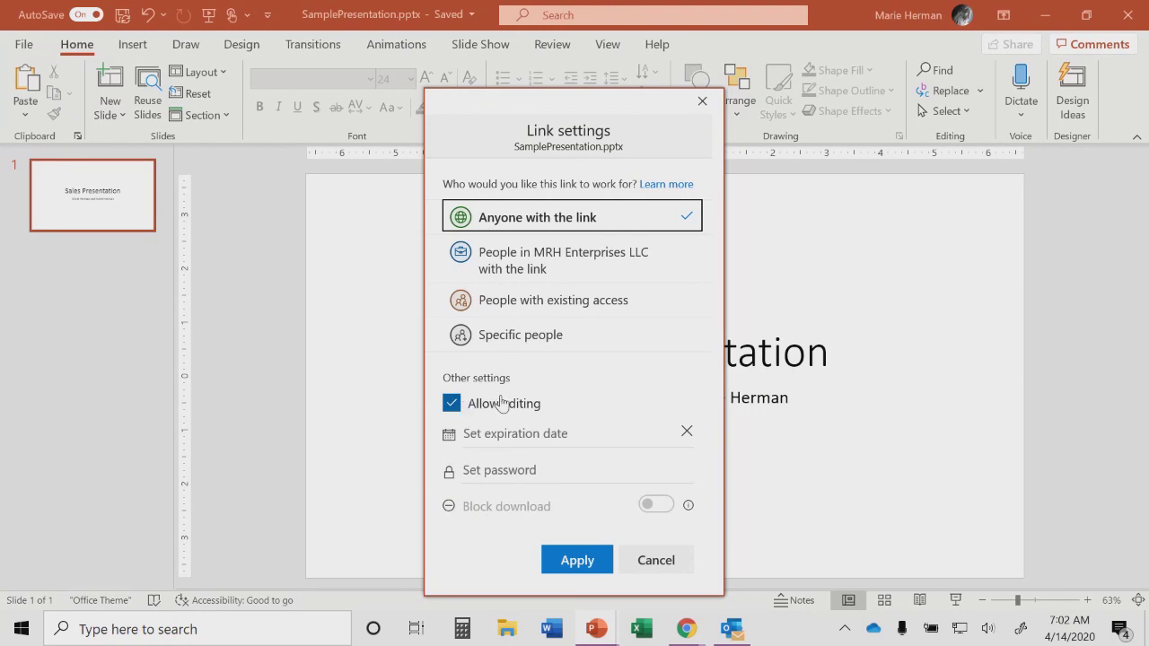
{"action": "left_click", "coordinate": [452, 405]}
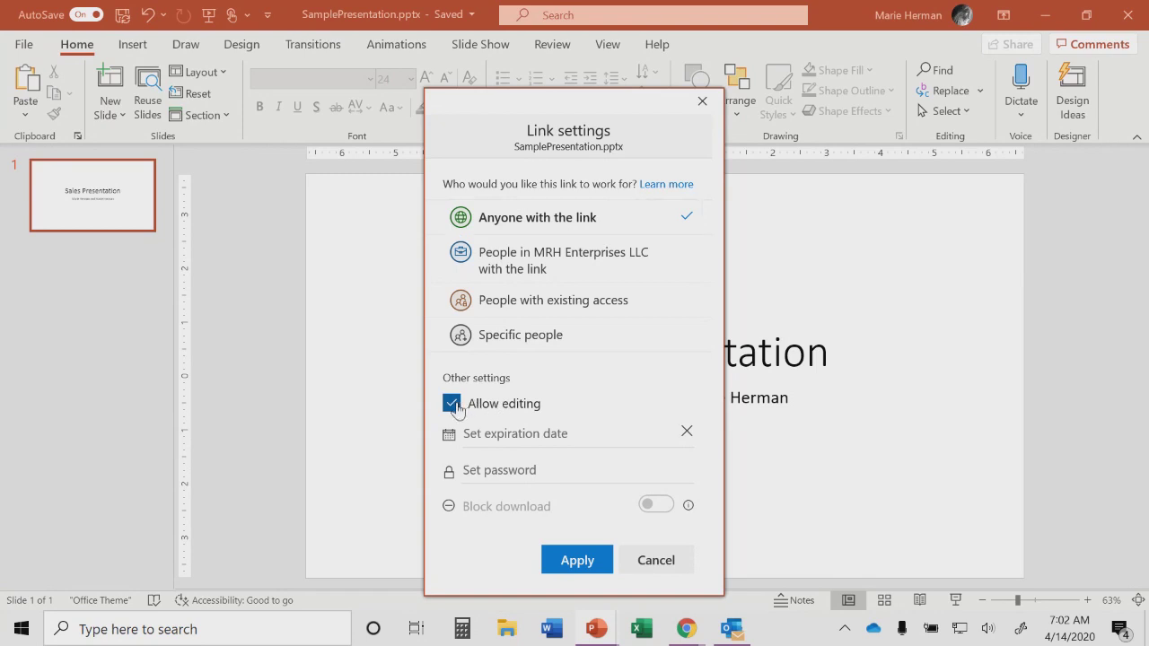
{"action": "left_click", "coordinate": [495, 413]}
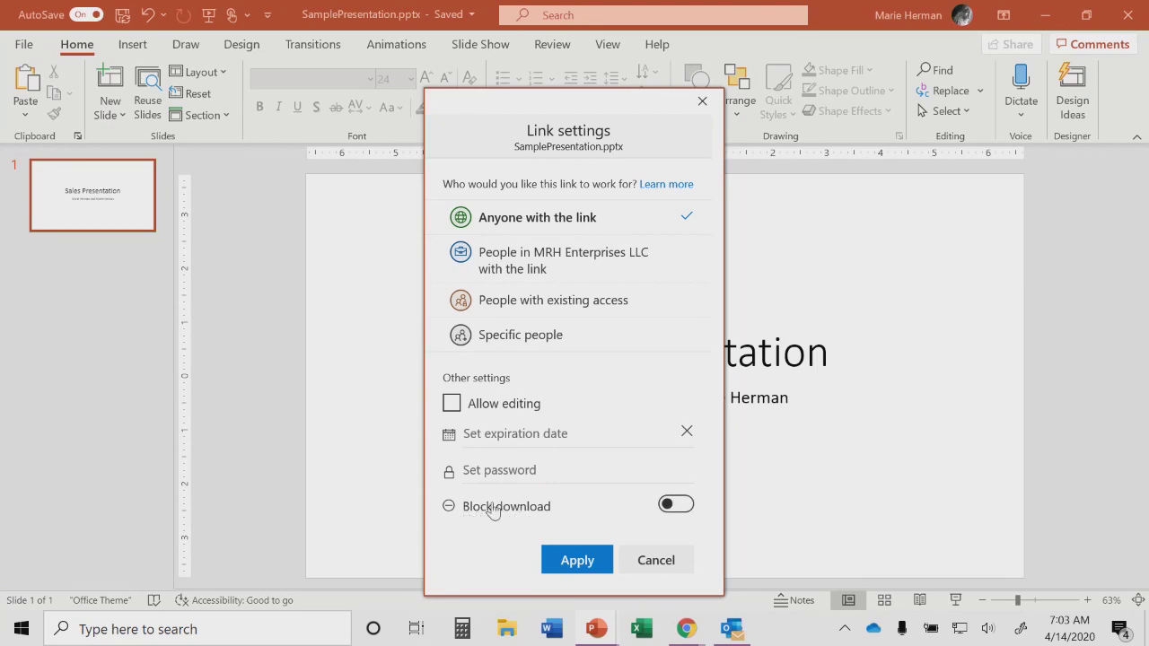
{"action": "left_click", "coordinate": [685, 509]}
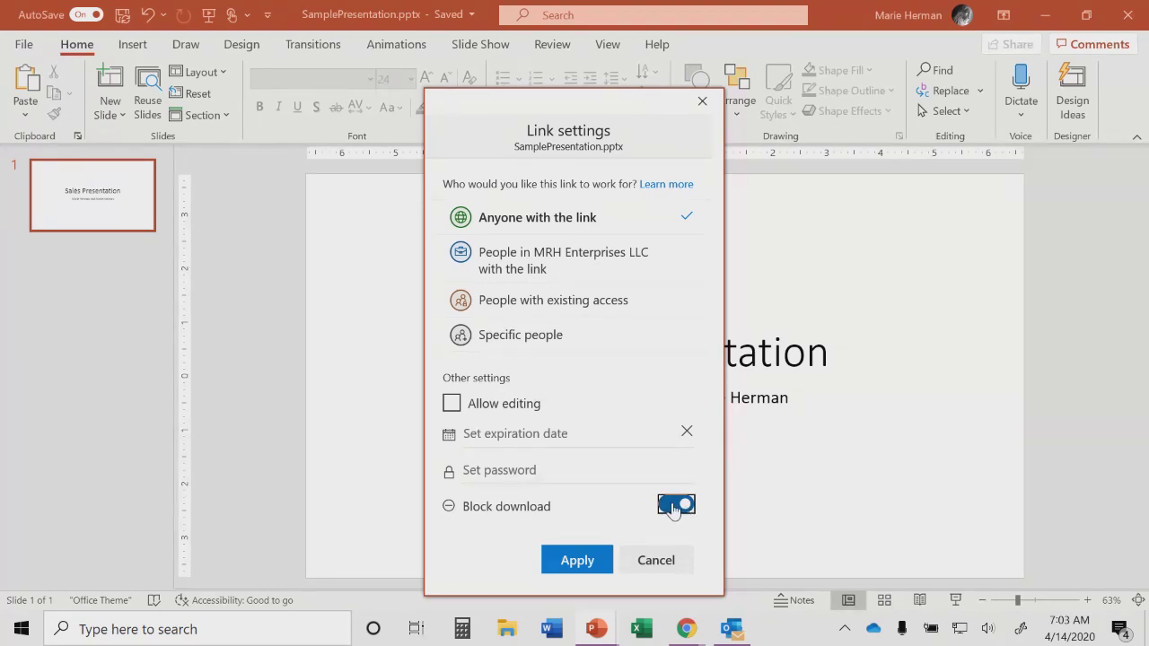
{"action": "left_click", "coordinate": [453, 404]}
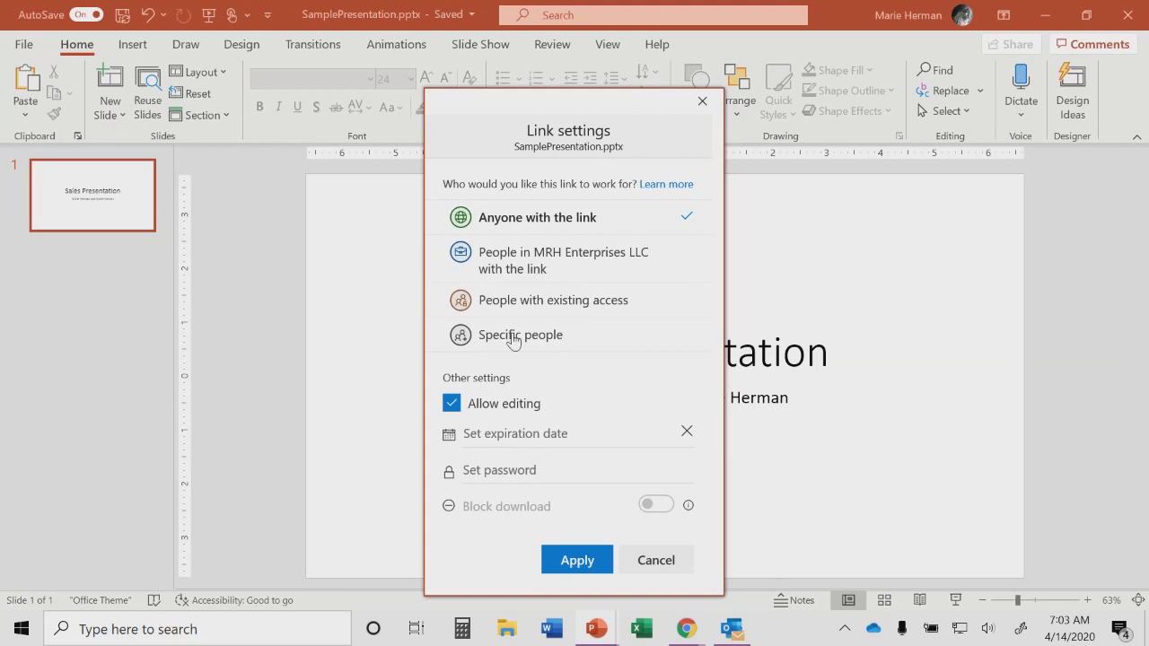
{"action": "left_click", "coordinate": [507, 440]}
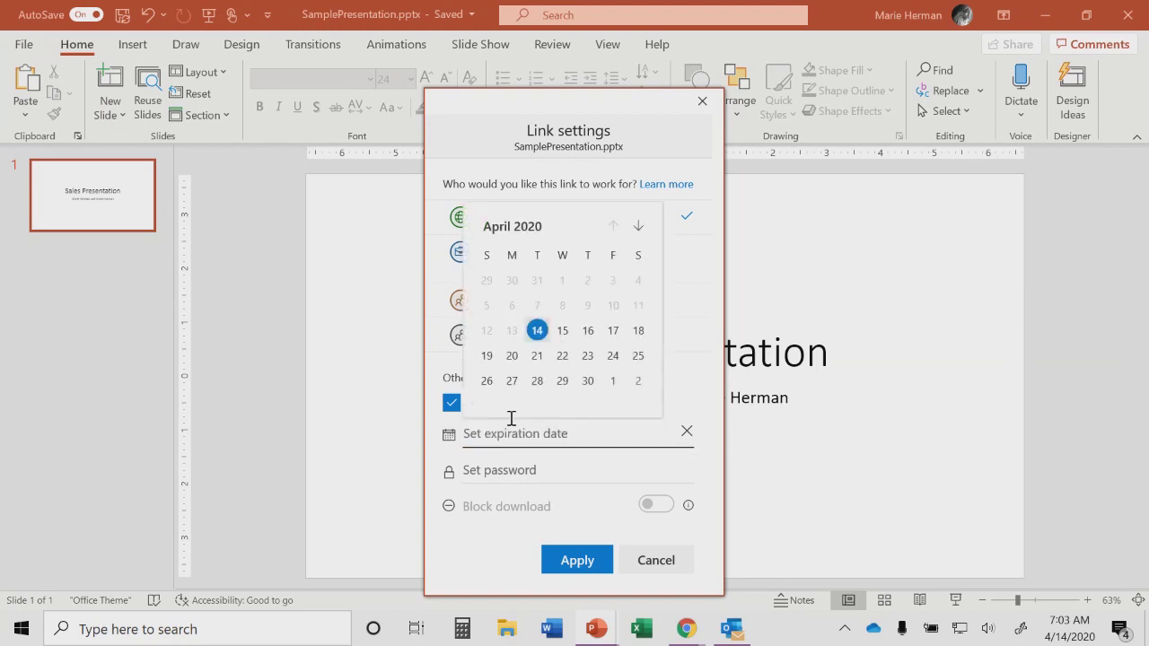
Step: Set the link expiry to April 15 2020 and apply the link settings
{"action": "left_click", "coordinate": [563, 331]}
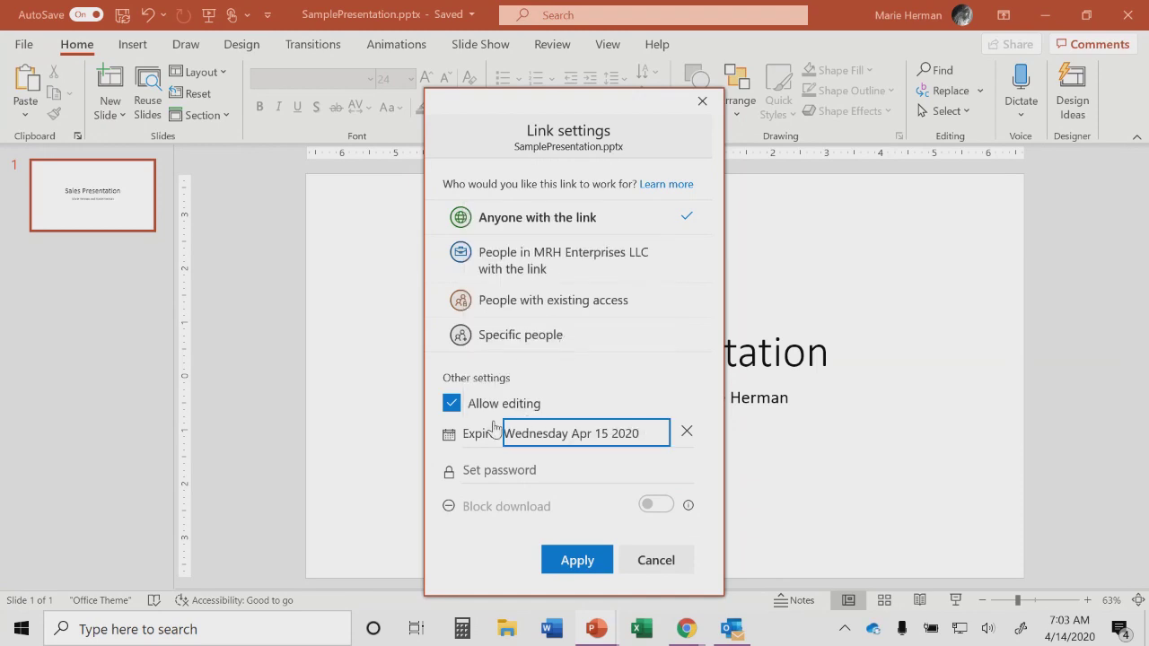
{"action": "left_click", "coordinate": [506, 467]}
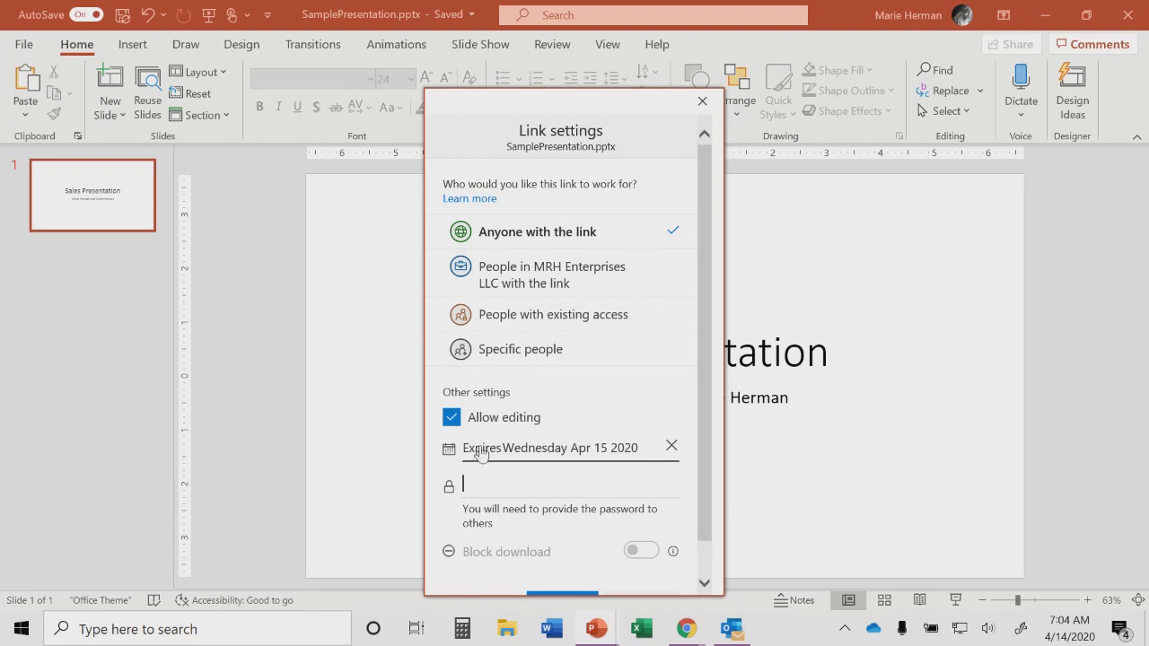
{"action": "left_click", "coordinate": [501, 487]}
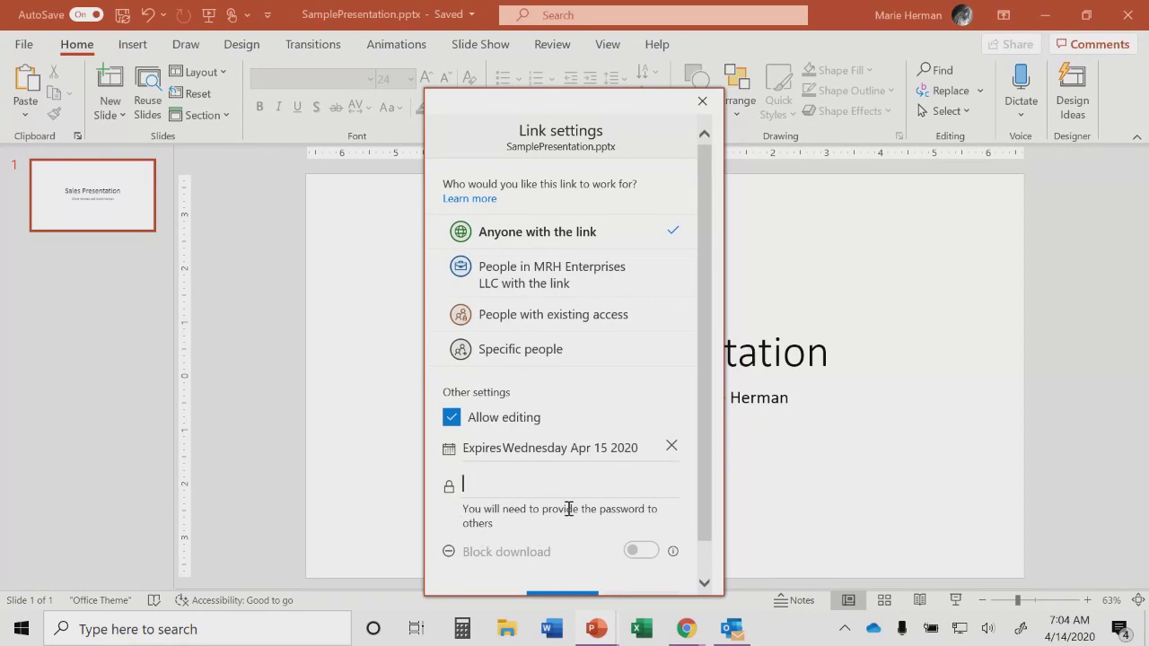
{"action": "left_click_drag", "start_coordinate": [708, 443], "coordinate": [708, 522]}
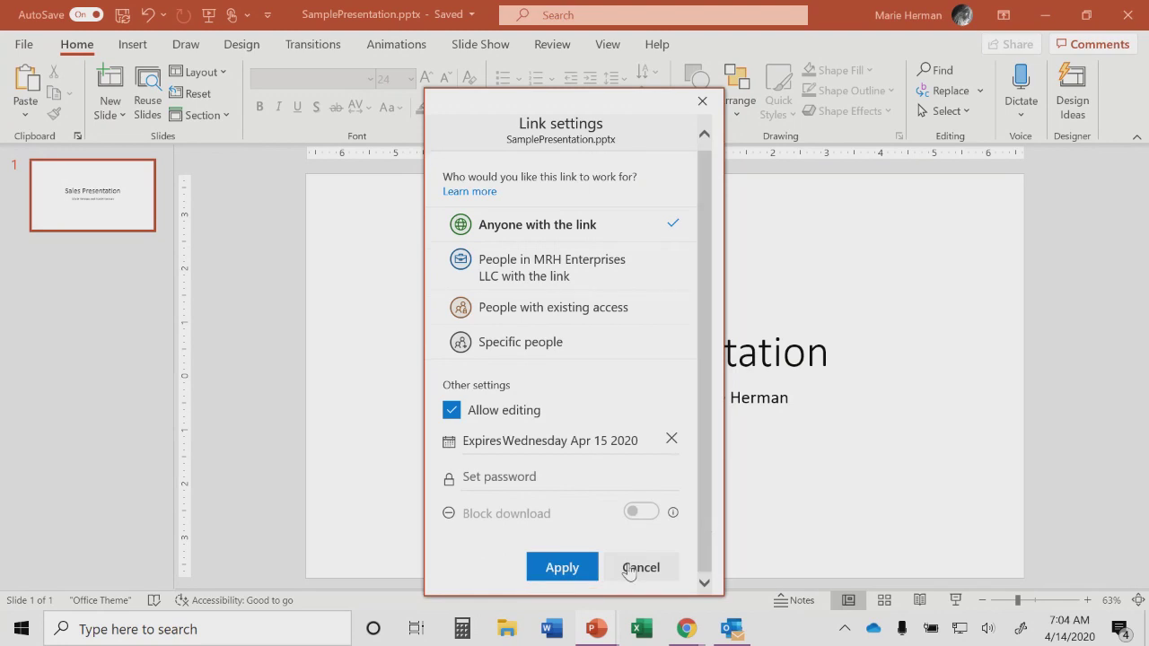
{"action": "left_click", "coordinate": [561, 568]}
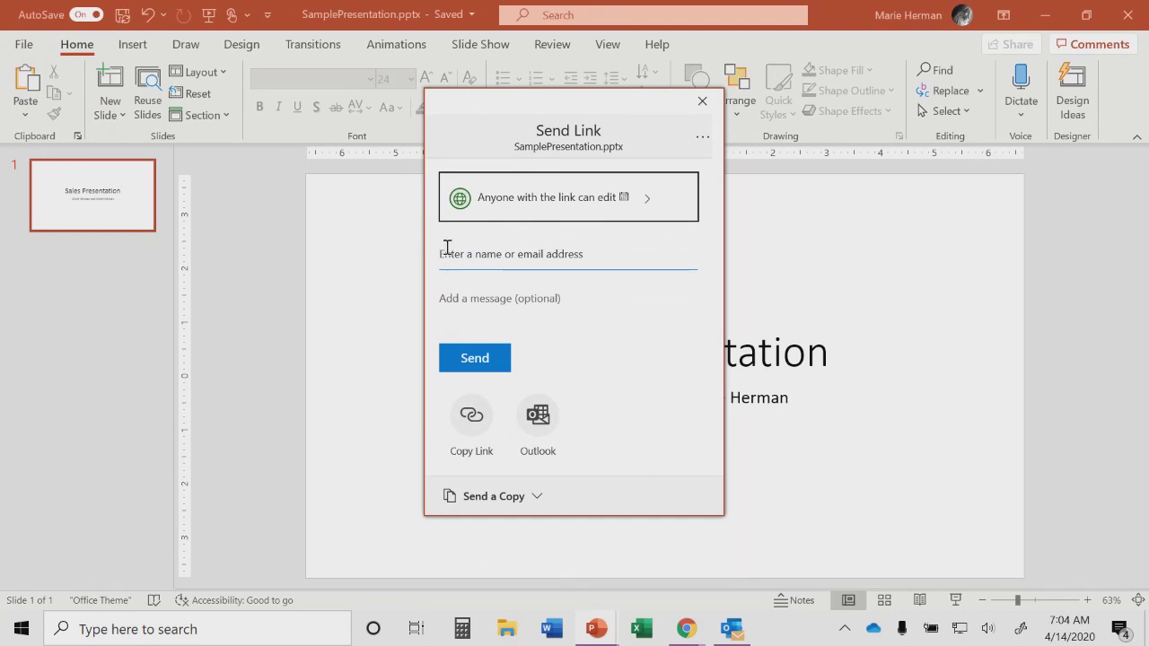
Step: Add a colleague's e-mail as recipient, send the link, and dismiss the confirmation
{"action": "left_click", "coordinate": [447, 248]}
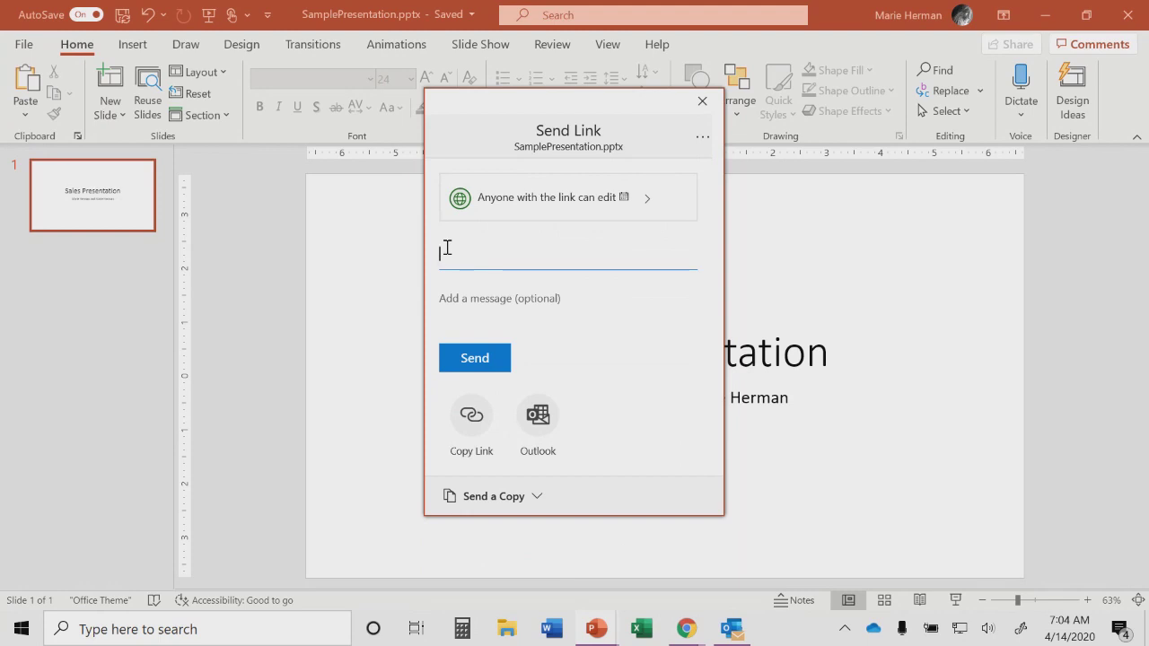
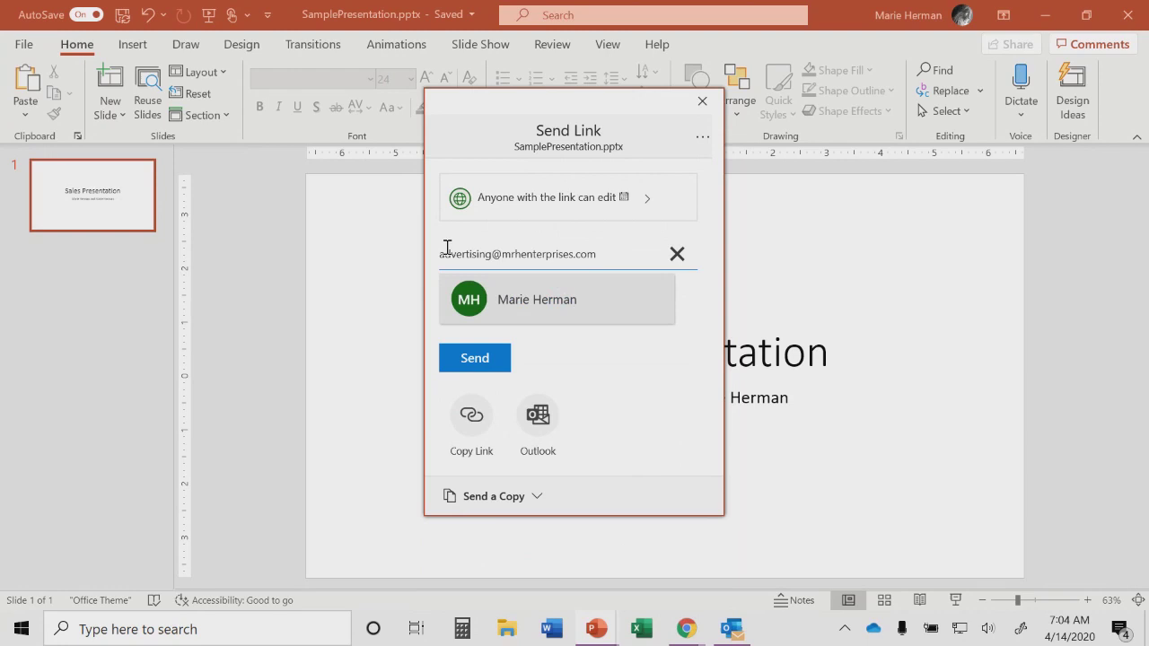
{"action": "left_click", "coordinate": [467, 289]}
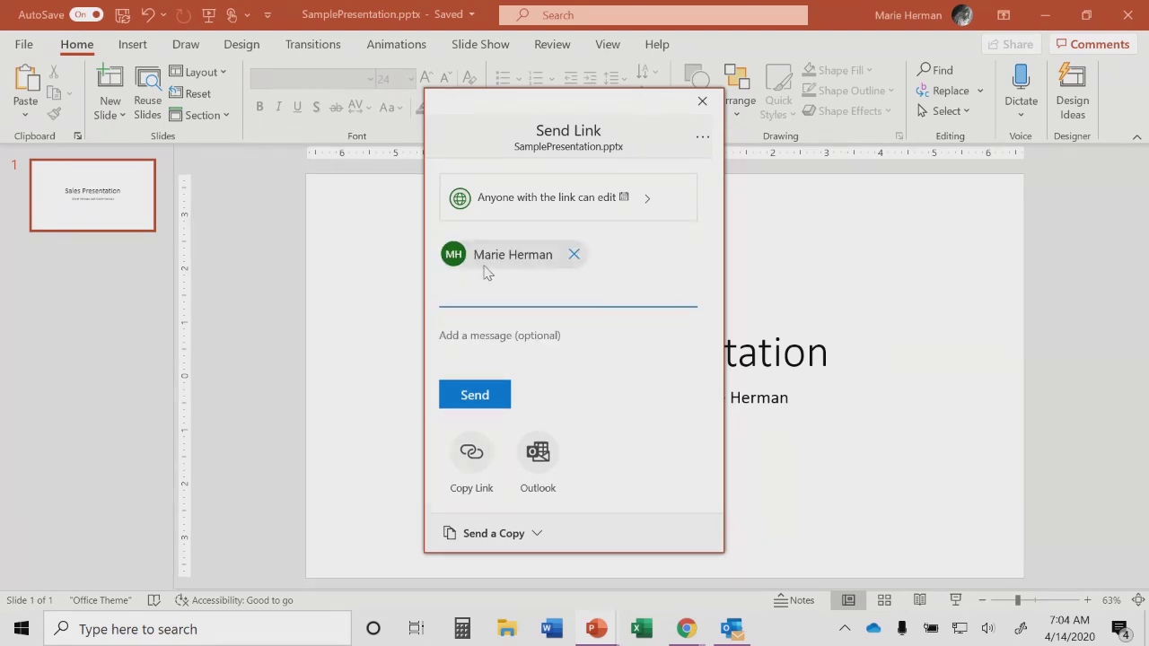
{"action": "left_click", "coordinate": [475, 395]}
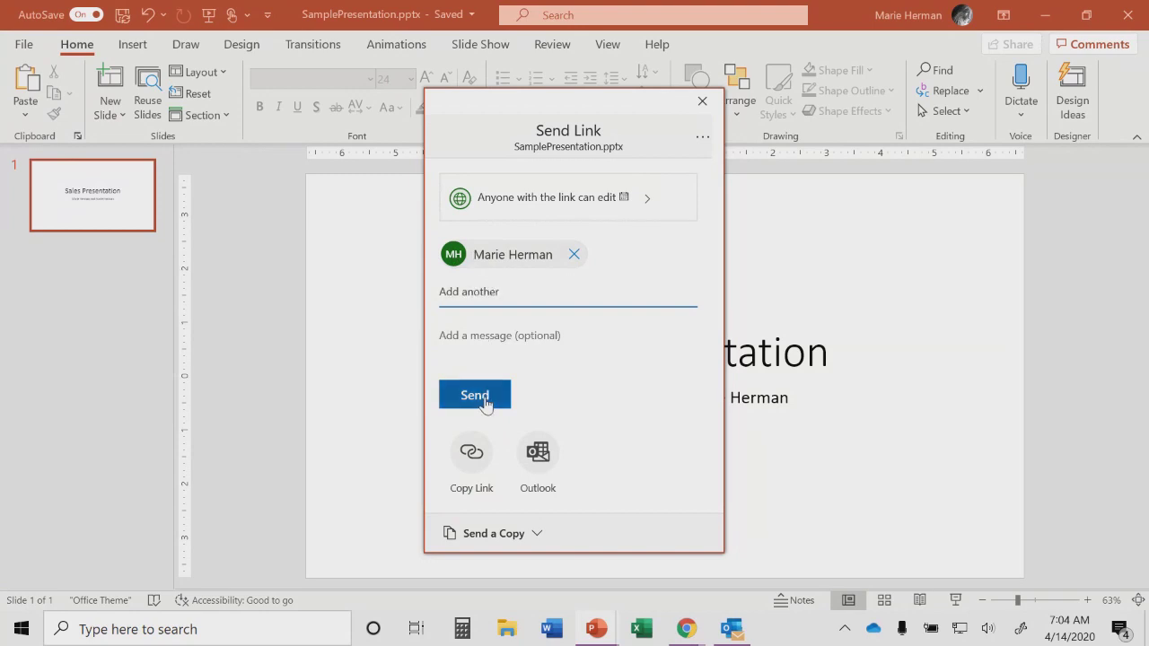
{"action": "left_click", "coordinate": [702, 102]}
Step: In Outlook, delete the unrelated message and Daily Digest, then open the file-sharing e-mail
{"action": "left_click", "coordinate": [724, 633]}
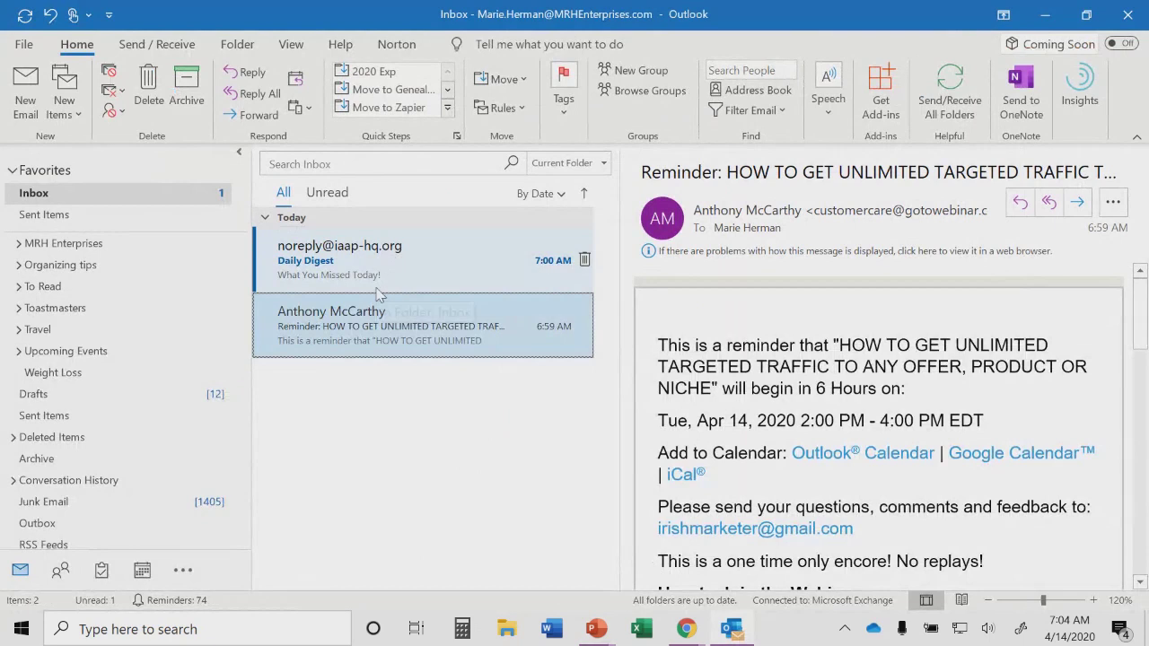
{"action": "left_click", "coordinate": [149, 76]}
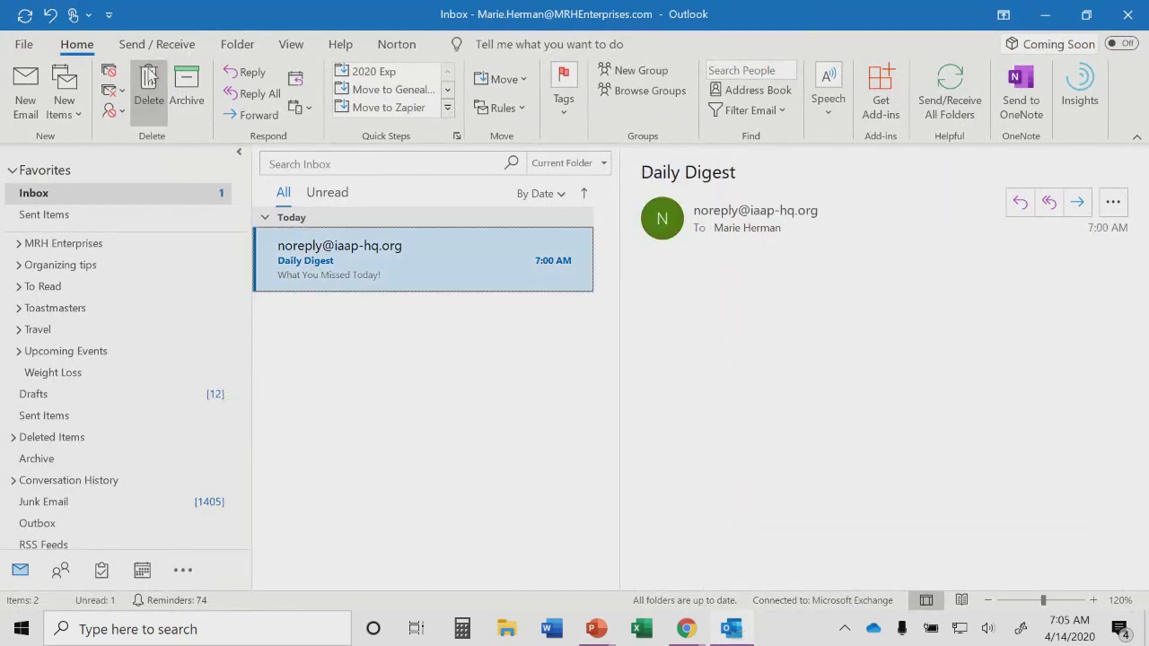
{"action": "left_click", "coordinate": [149, 77]}
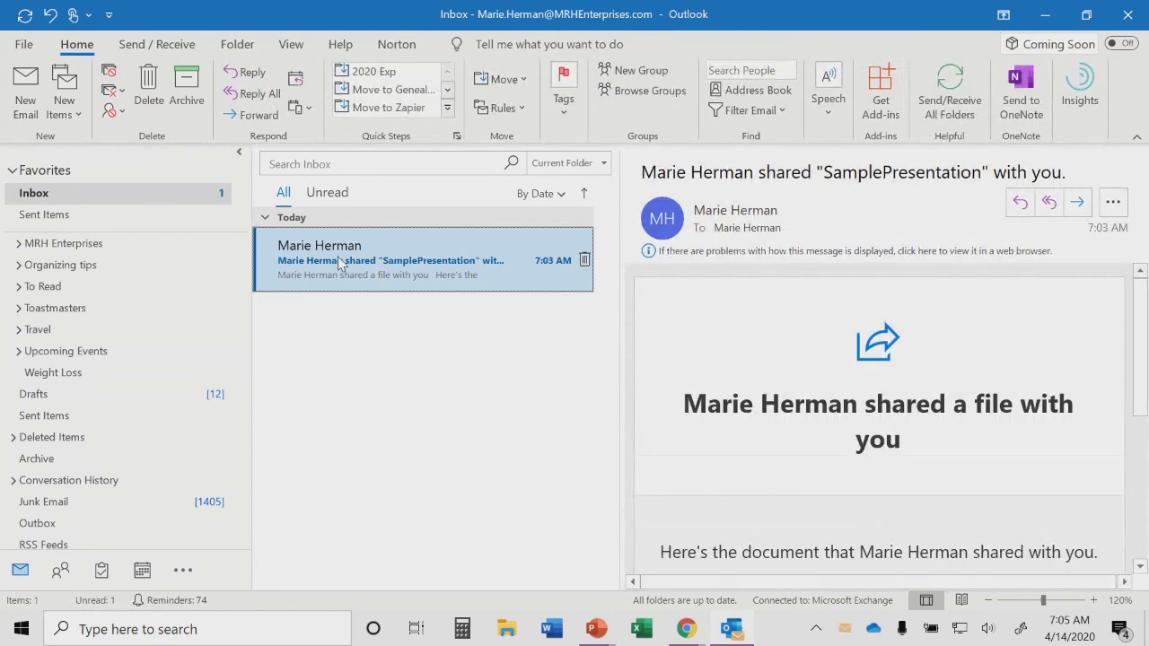
{"action": "double_click", "coordinate": [338, 252]}
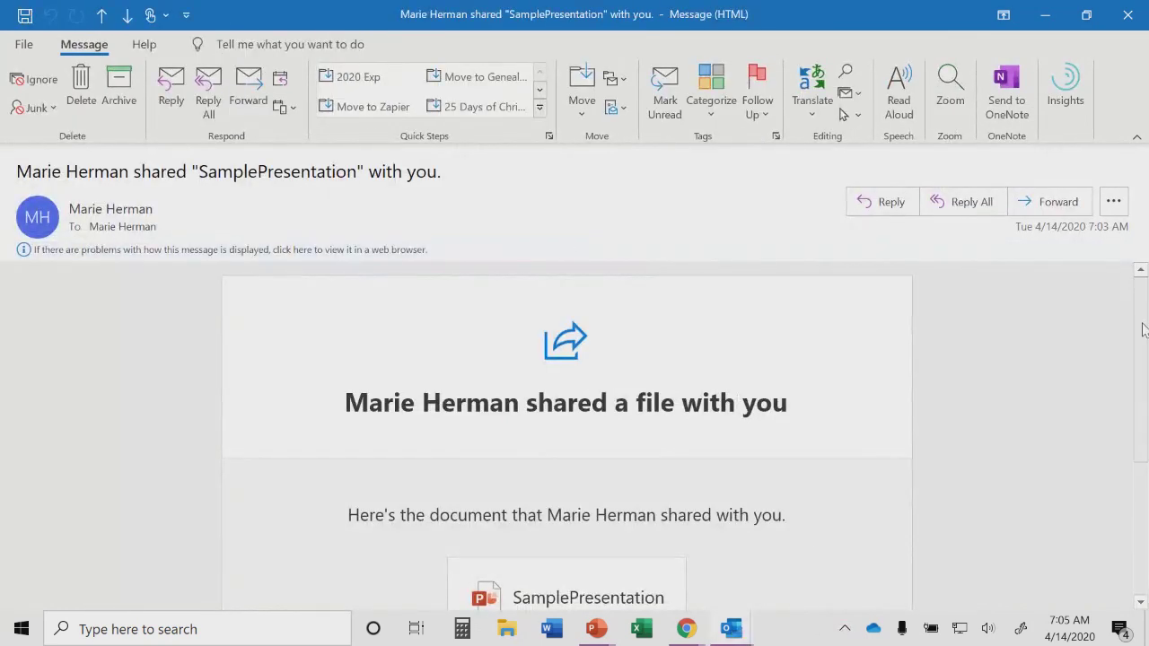
{"action": "left_click_drag", "start_coordinate": [1142, 364], "coordinate": [1146, 455]}
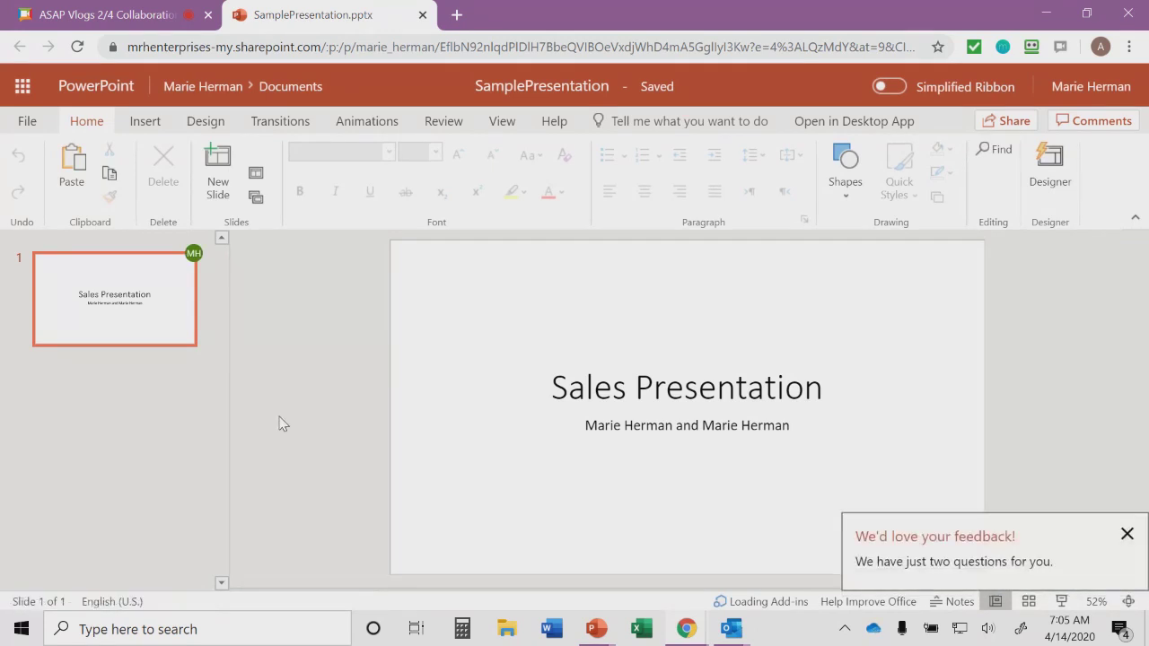
{"action": "mouse_move", "coordinate": [193, 266]}
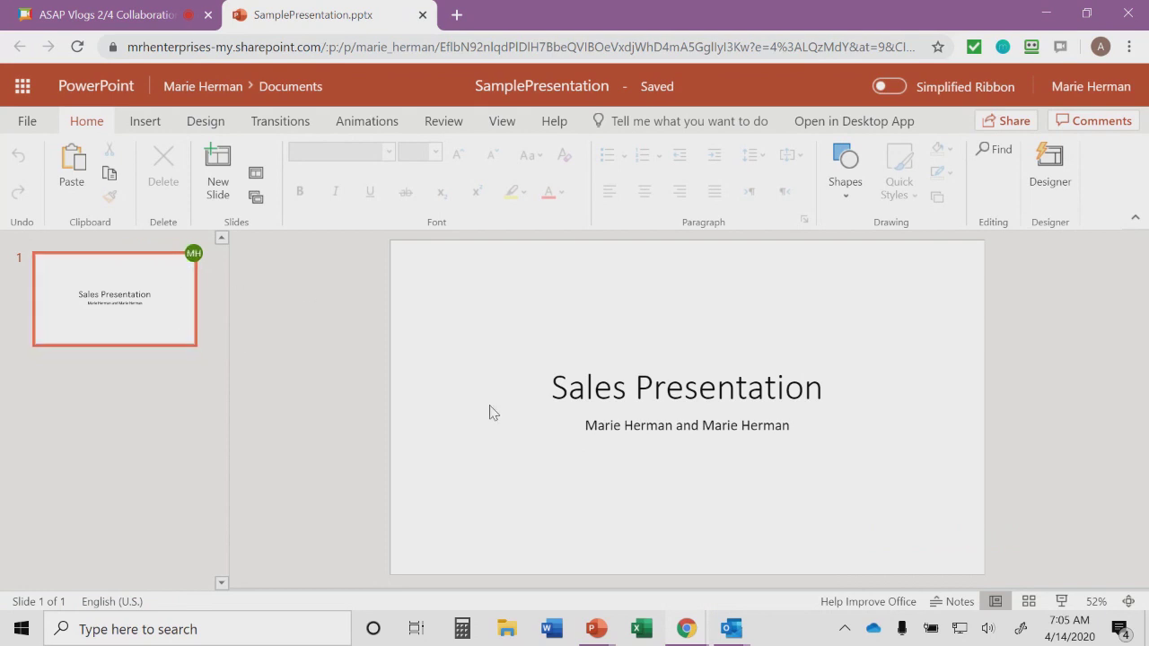
{"action": "left_click", "coordinate": [217, 173]}
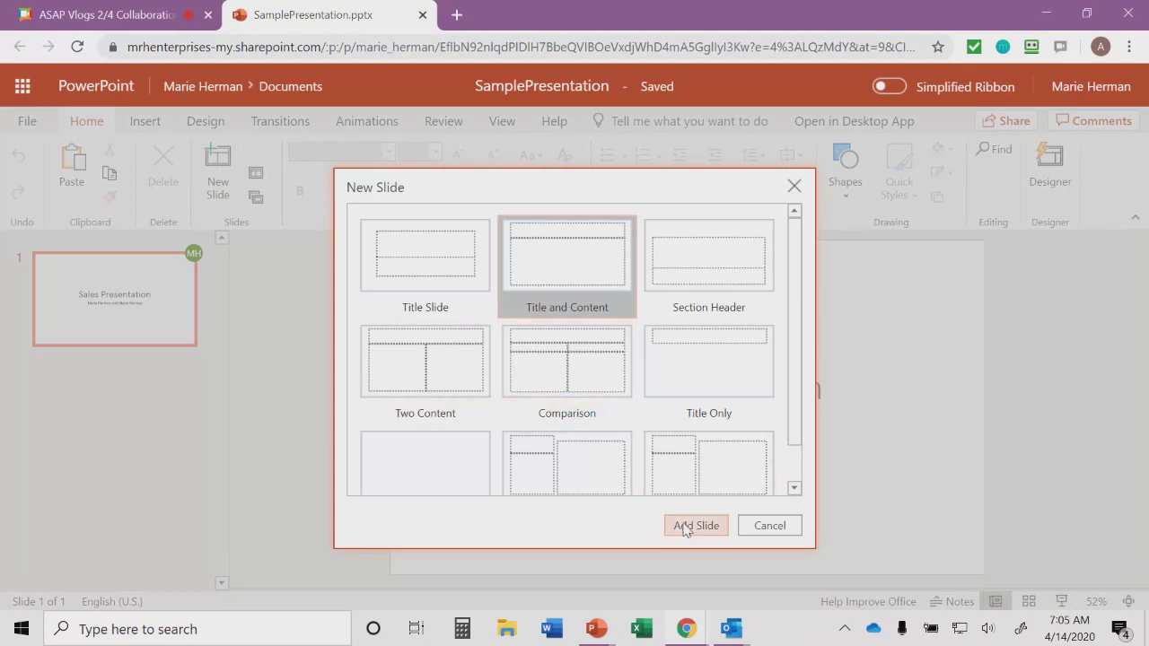
Step: Add a Title and Content slide titled 'I am typing this online' with bullet 'I should see this on my desktop fairly soon.'
{"action": "left_click", "coordinate": [684, 526]}
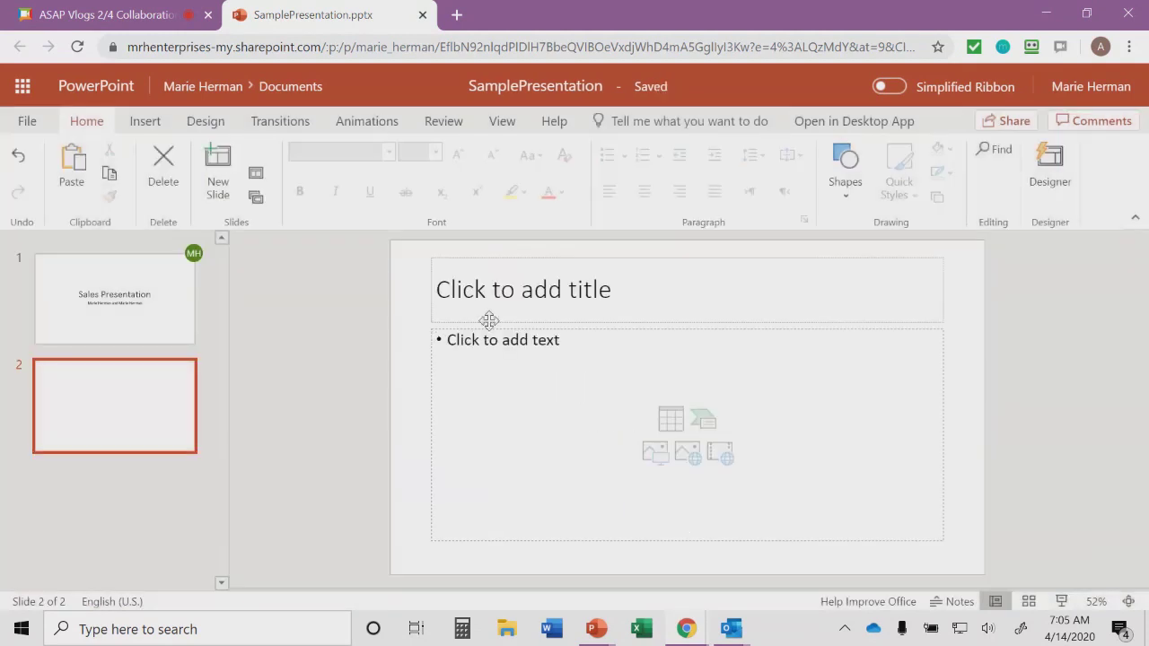
{"action": "left_click", "coordinate": [508, 303]}
{"action": "type", "text": "I am typin"}
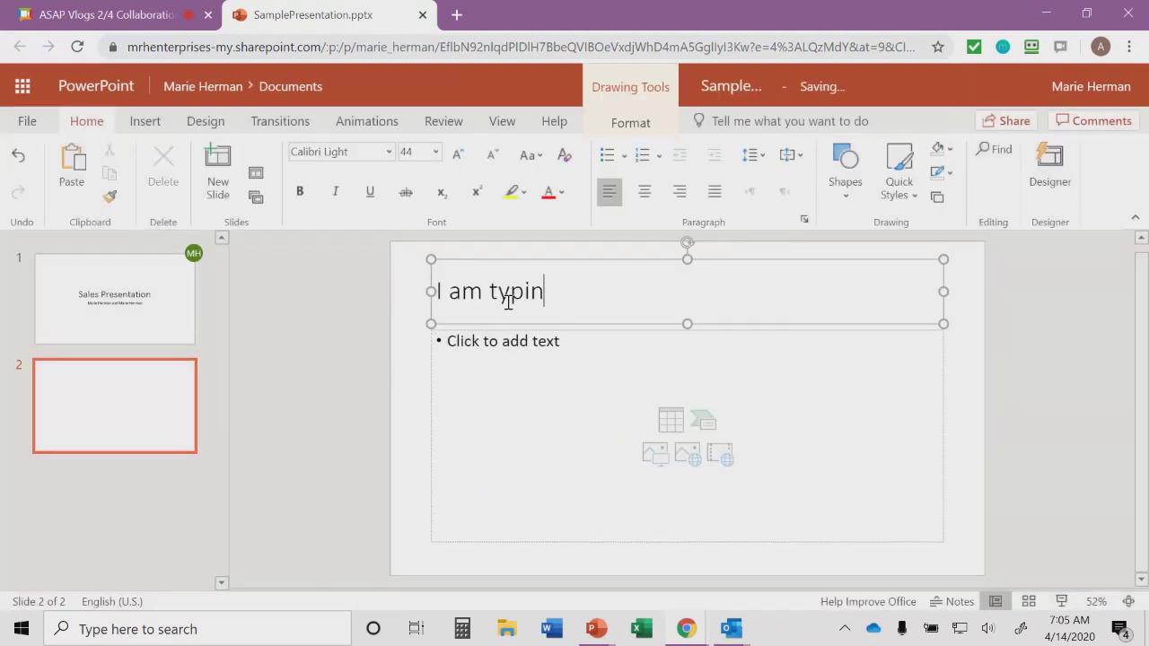
{"action": "type", "text": "g this online"}
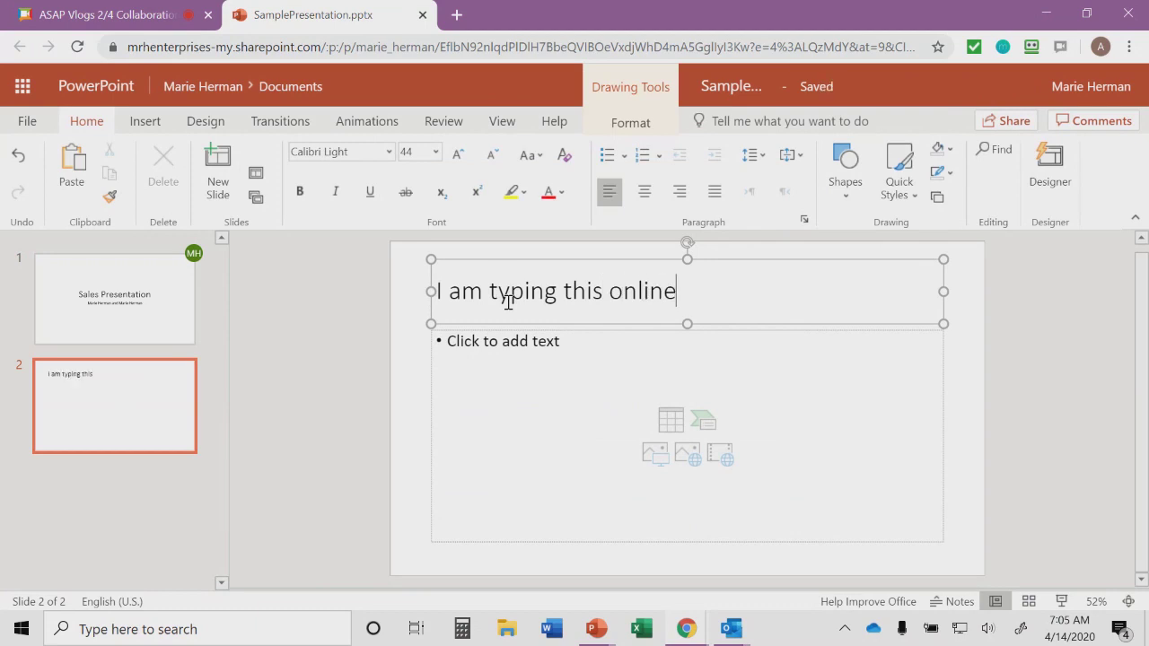
{"action": "left_click", "coordinate": [503, 374]}
{"action": "type", "text": "I should"}
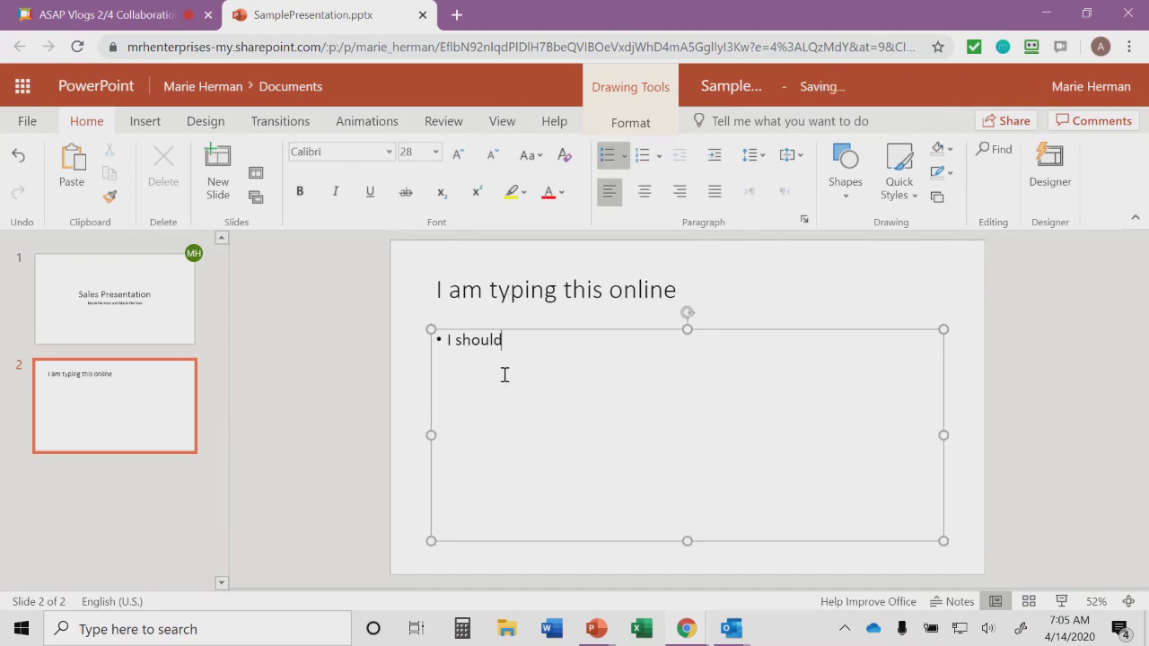
{"action": "type", "text": " see this on m"}
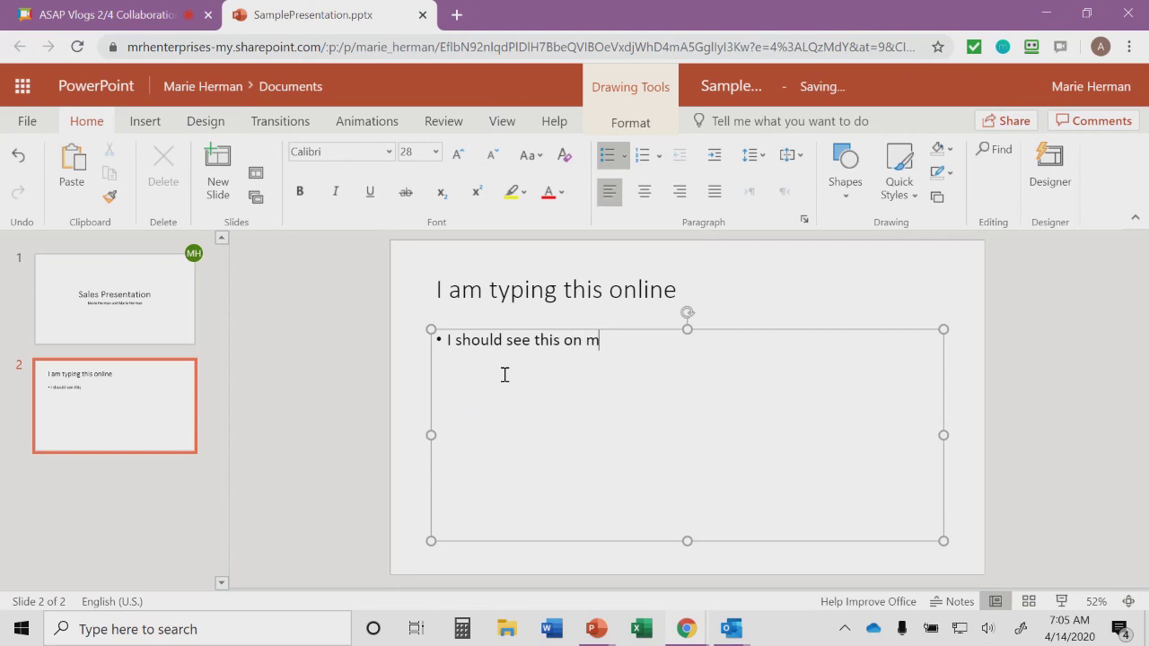
{"action": "type", "text": "y desktop fairly soon."}
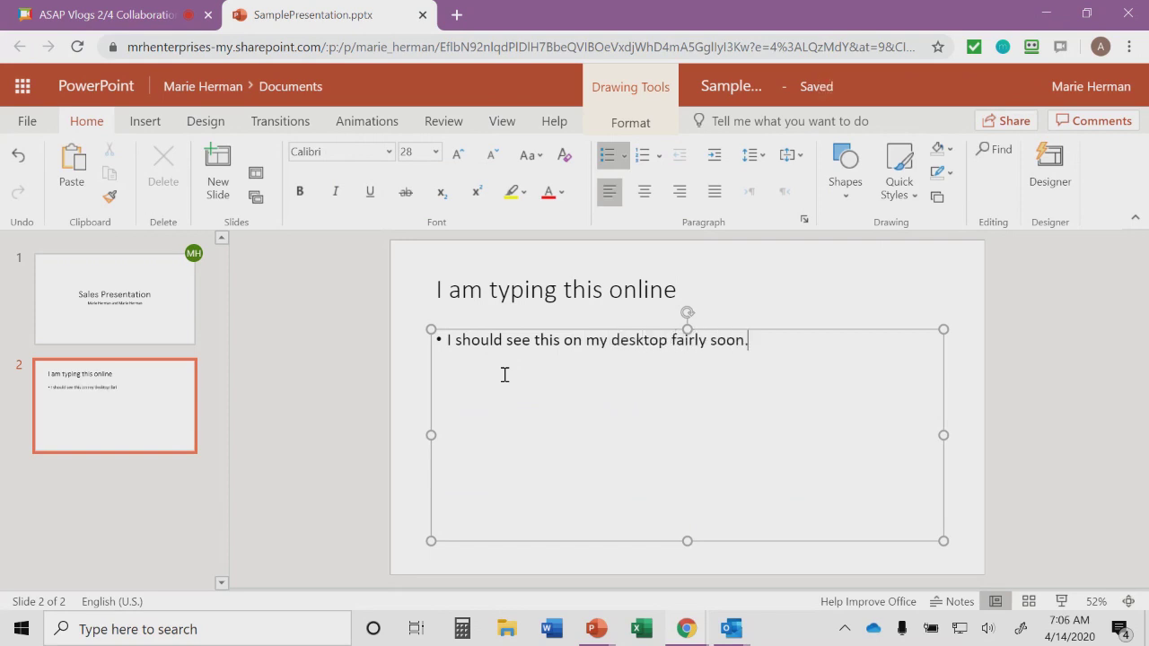
{"action": "left_click", "coordinate": [392, 483]}
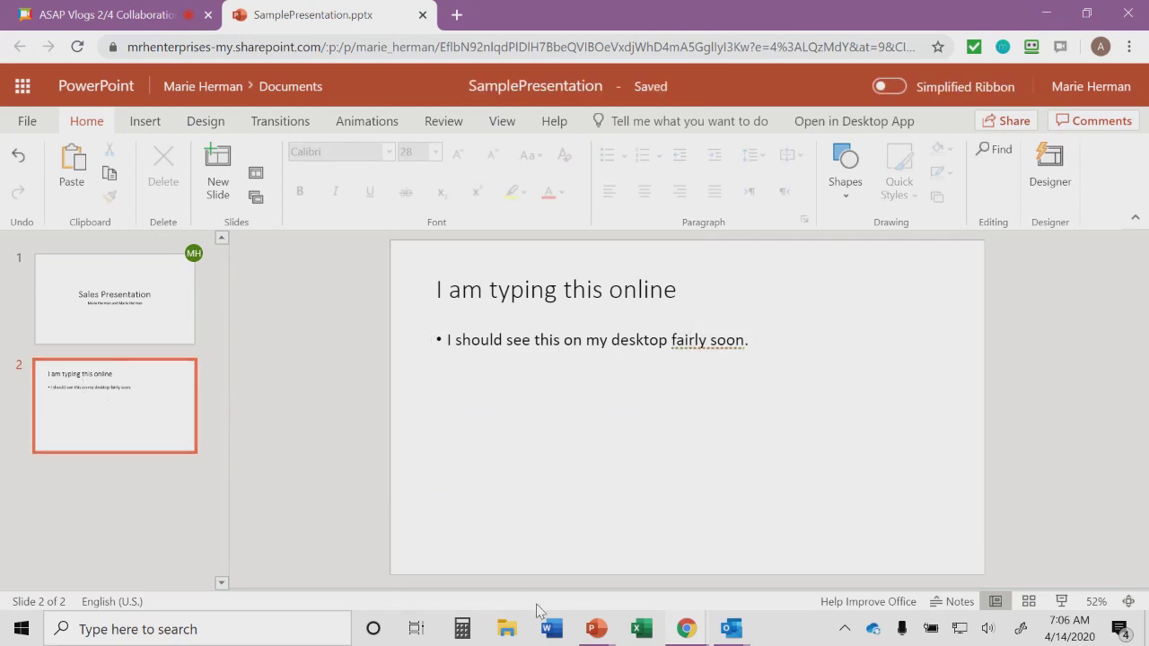
Step: Bring up the desktop SamplePresentation window and view slide 2 synced from online
{"action": "mouse_move", "coordinate": [599, 636]}
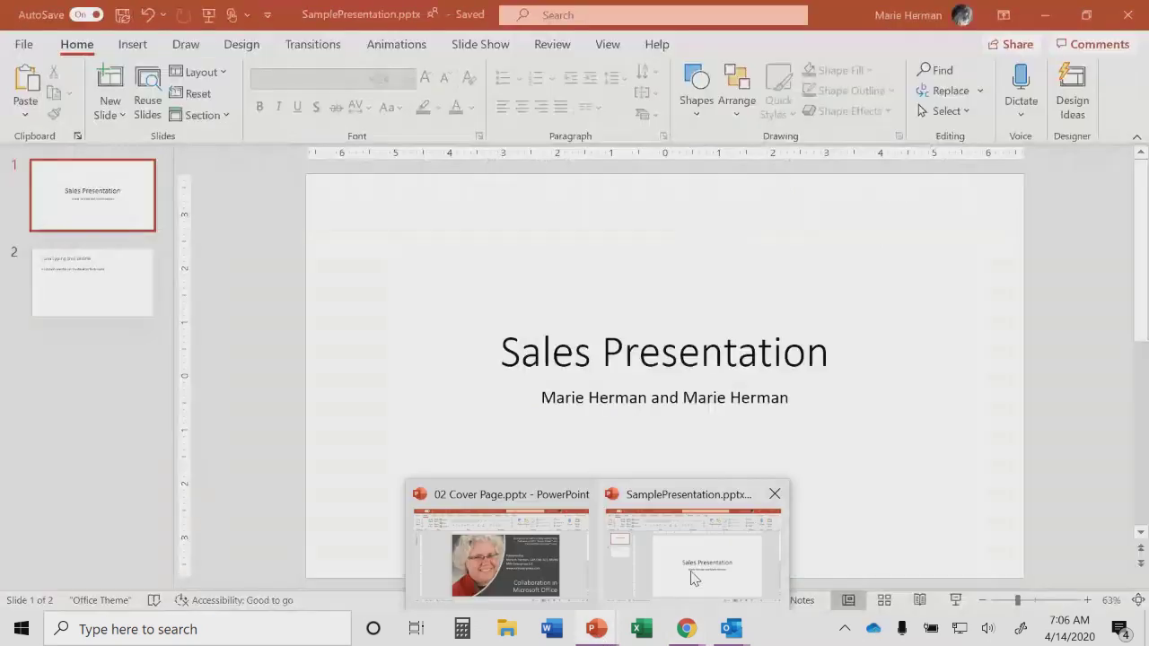
{"action": "left_click", "coordinate": [688, 577]}
{"action": "left_click", "coordinate": [86, 258]}
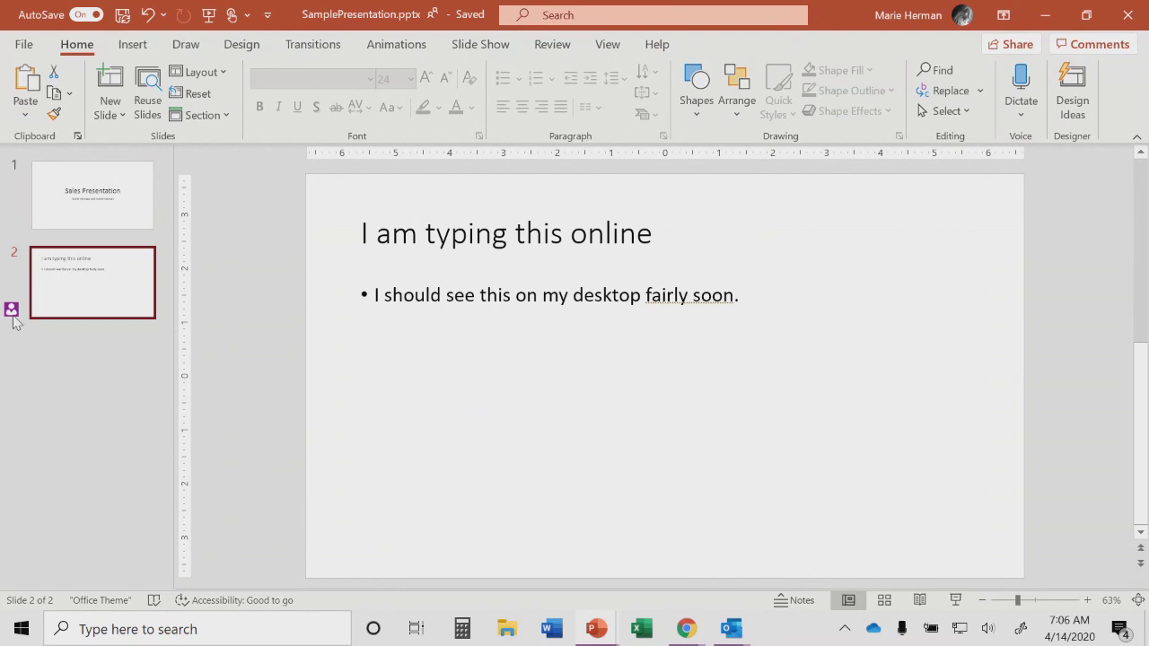
{"action": "mouse_move", "coordinate": [11, 312]}
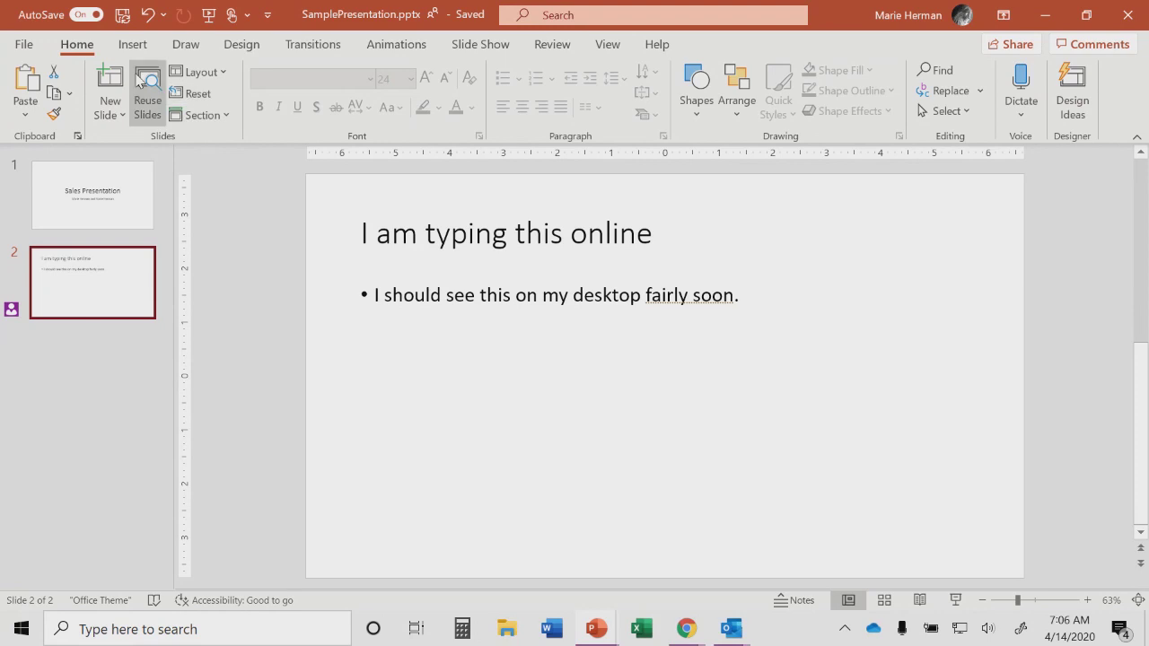
Step: Add slide 3 'I am typing on my desktop.' with bullet 'I should see this online fairly soon.', then return to the online window
{"action": "left_click", "coordinate": [111, 80]}
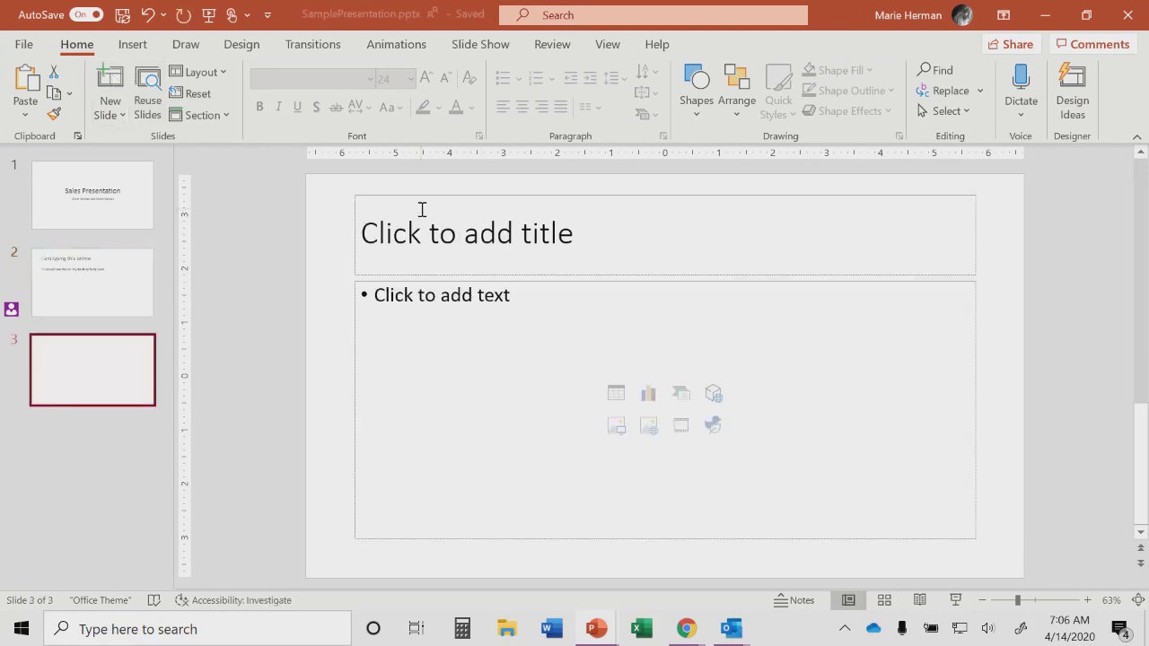
{"action": "left_click", "coordinate": [429, 245]}
{"action": "type", "text": "I am typi"}
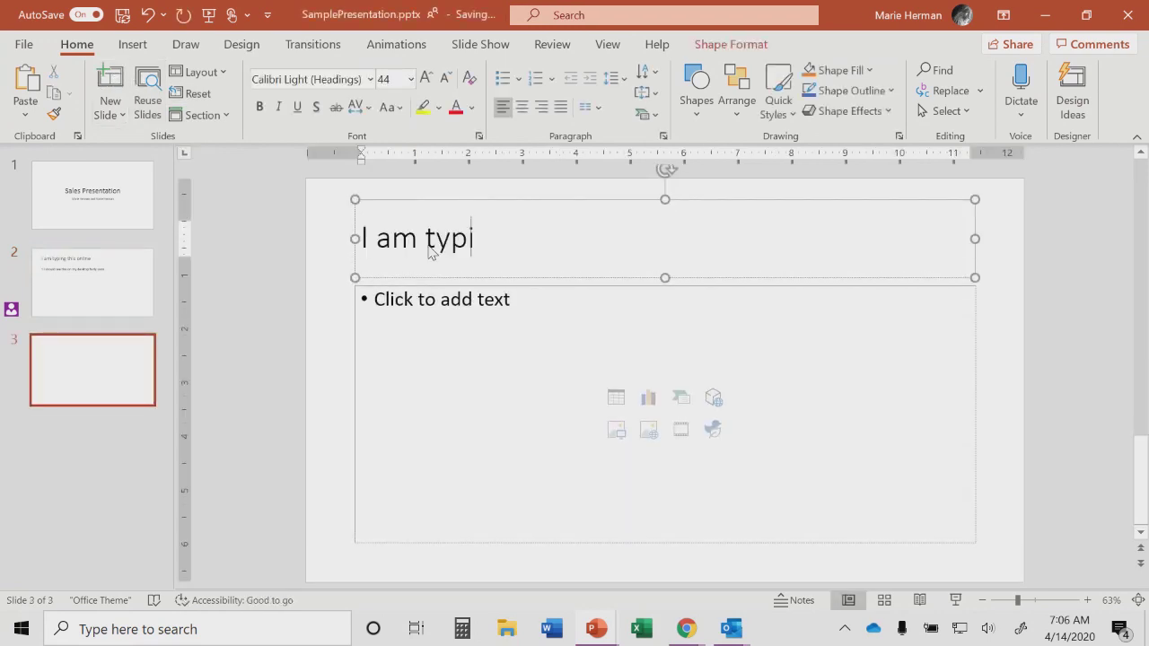
{"action": "type", "text": "ng on my desktop."}
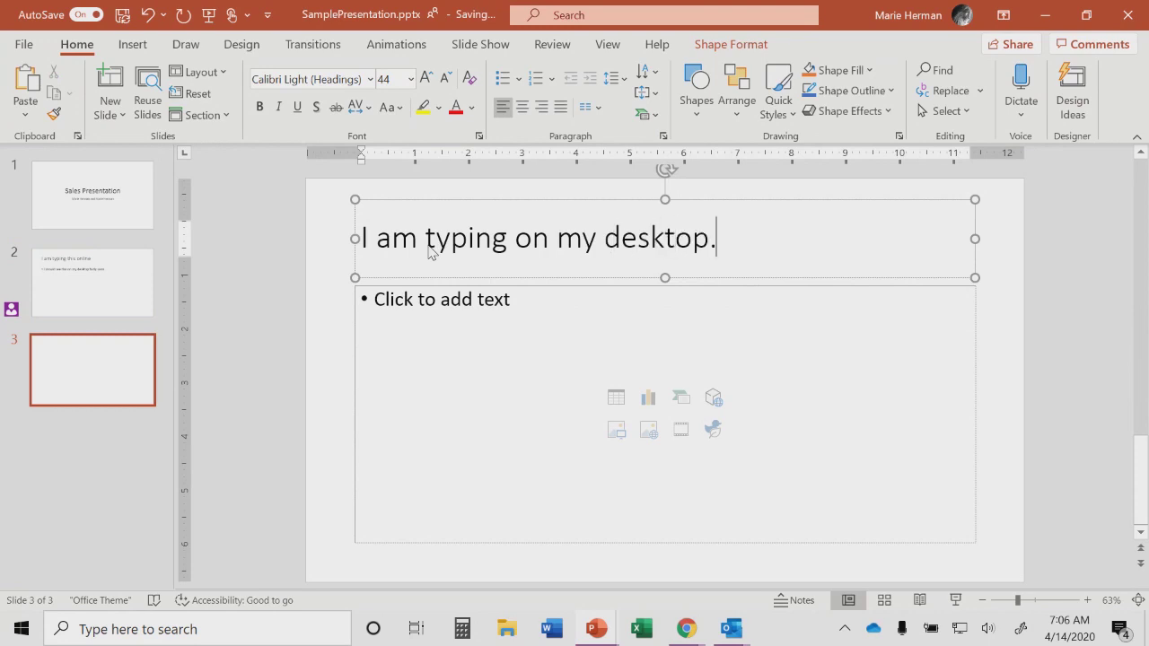
{"action": "left_click", "coordinate": [433, 319]}
{"action": "type", "text": "I shou"}
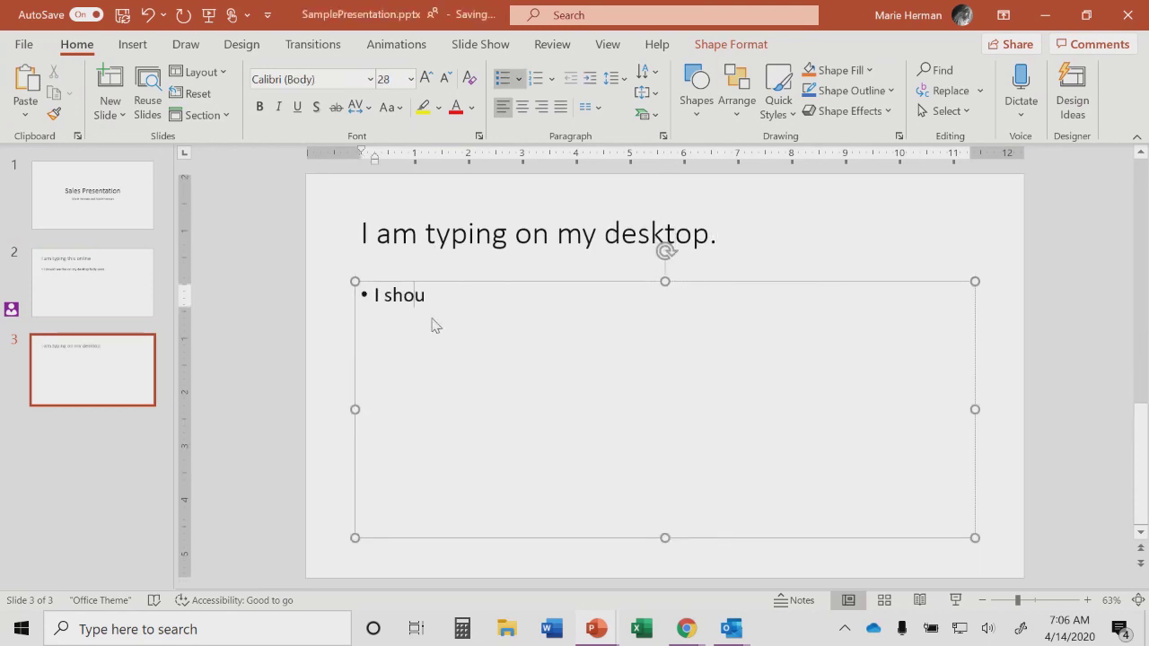
{"action": "type", "text": "ld see this online"}
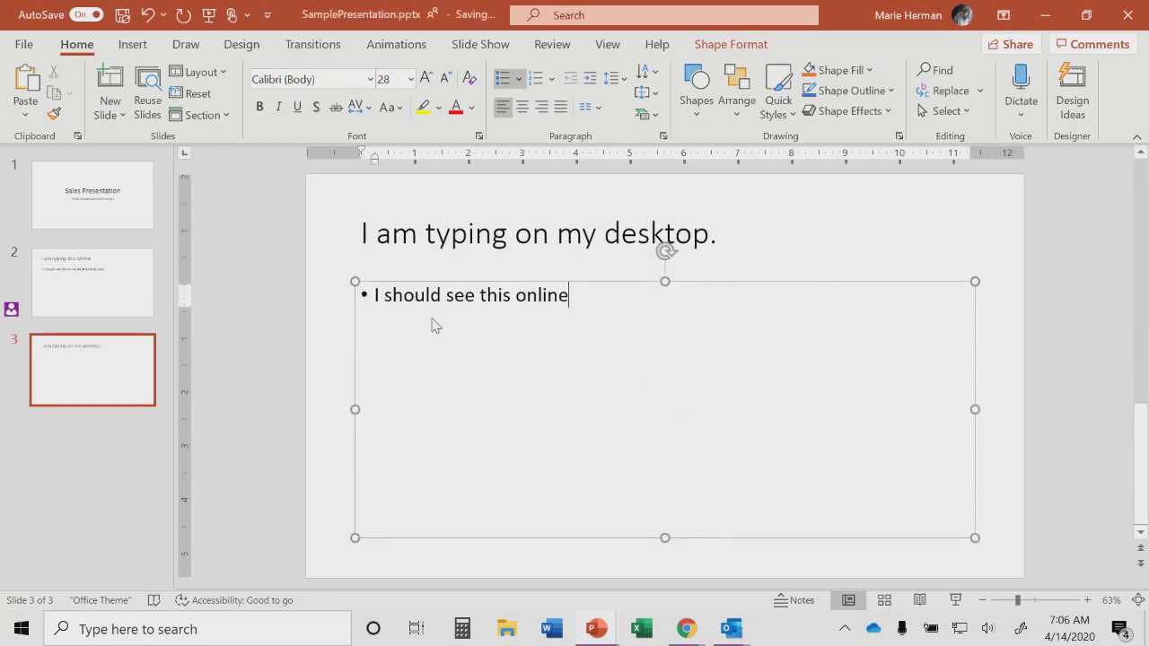
{"action": "type", "text": " fairly soon."}
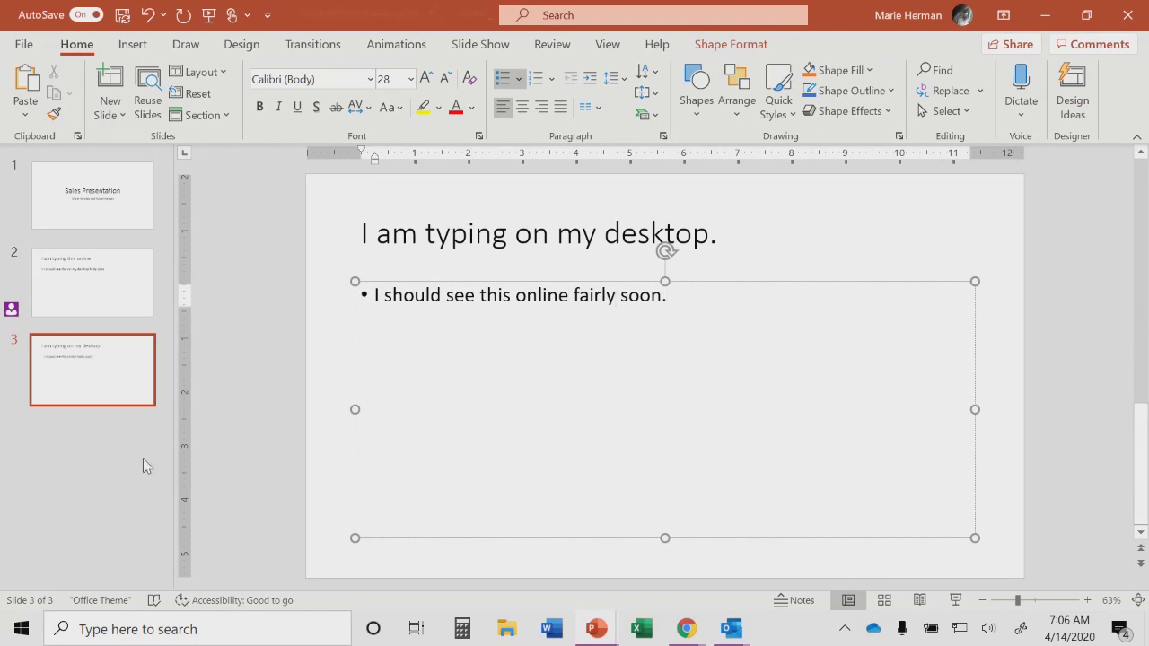
{"action": "left_click", "coordinate": [101, 467]}
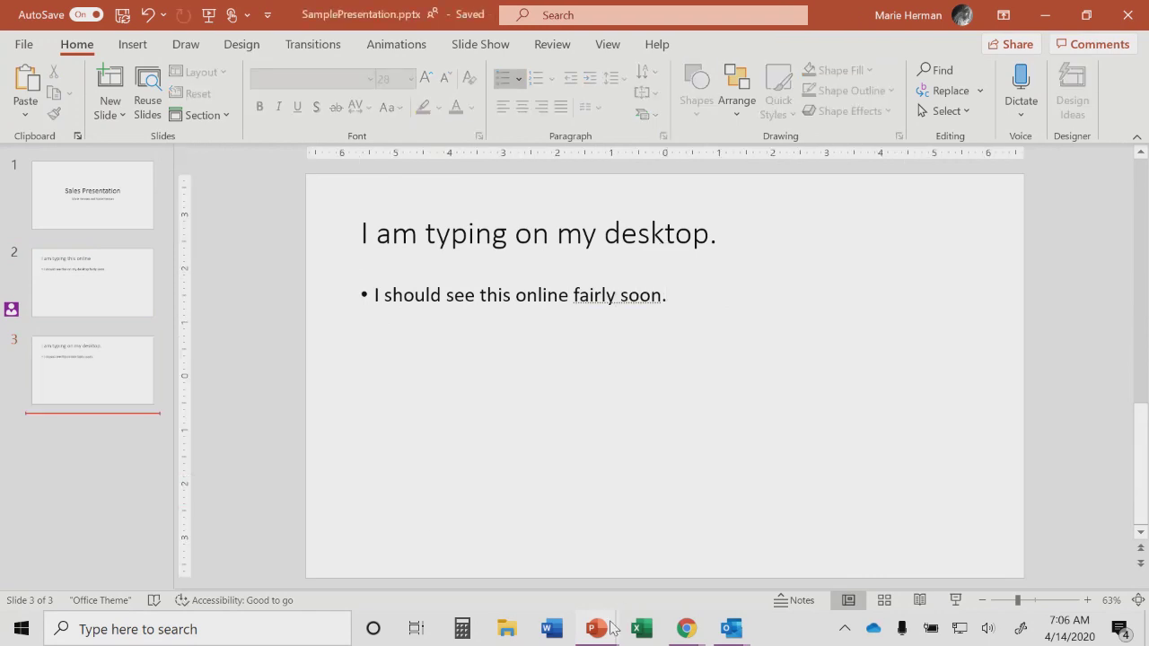
{"action": "mouse_move", "coordinate": [686, 634]}
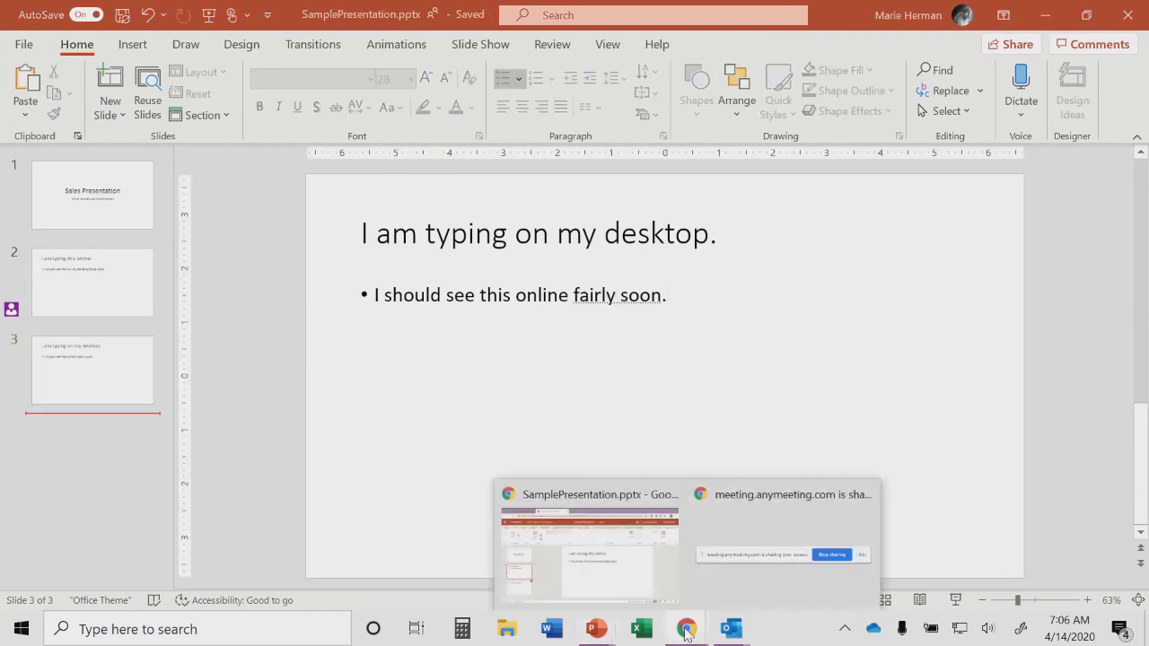
{"action": "left_click", "coordinate": [575, 558]}
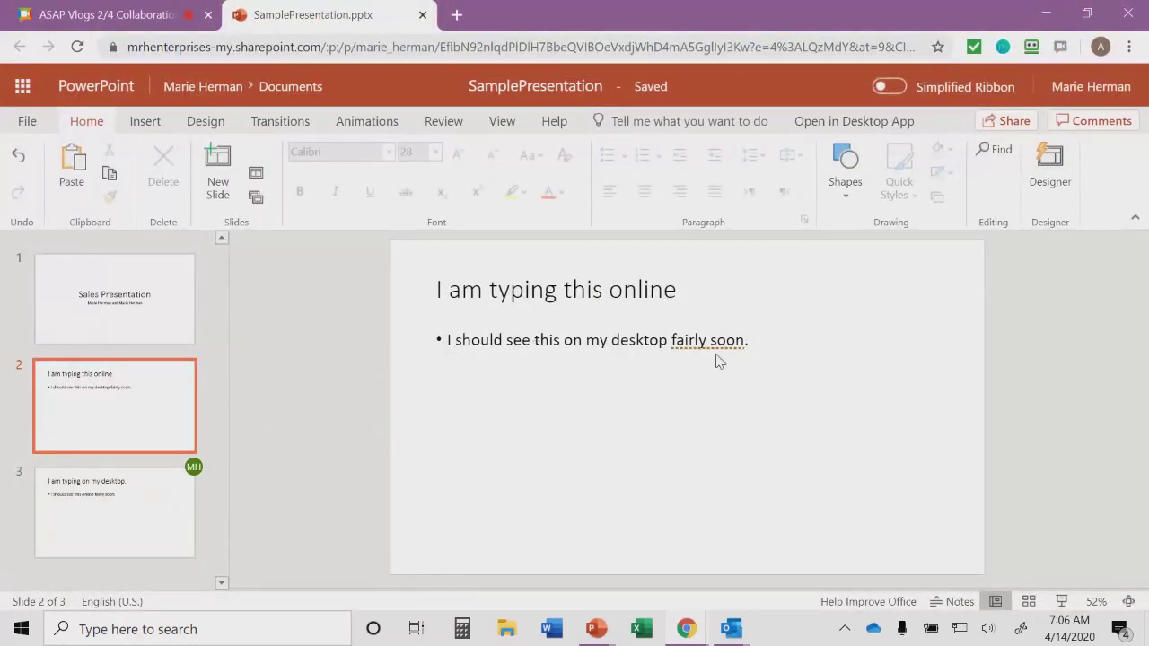
Step: View slide 3 of the online SamplePresentation deck, showing the text added on the desktop
{"action": "left_click", "coordinate": [147, 523]}
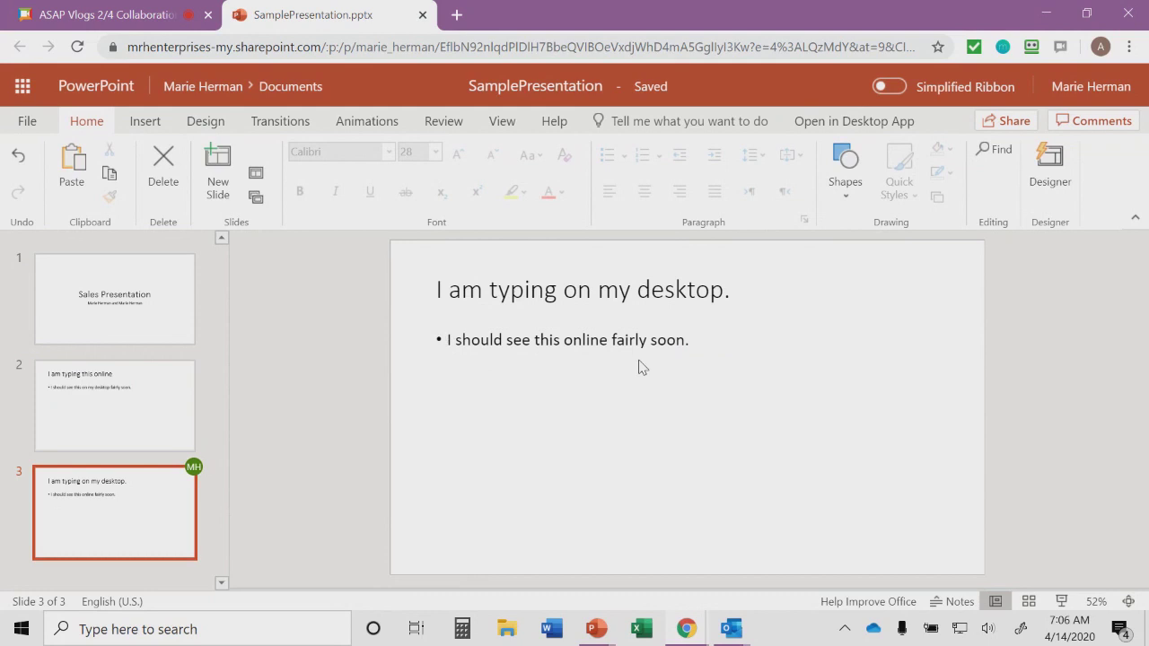
{"action": "mouse_move", "coordinate": [150, 476]}
Step: Close the online copy and bring desktop SamplePresentation.pptx back to the front
{"action": "left_click", "coordinate": [422, 14]}
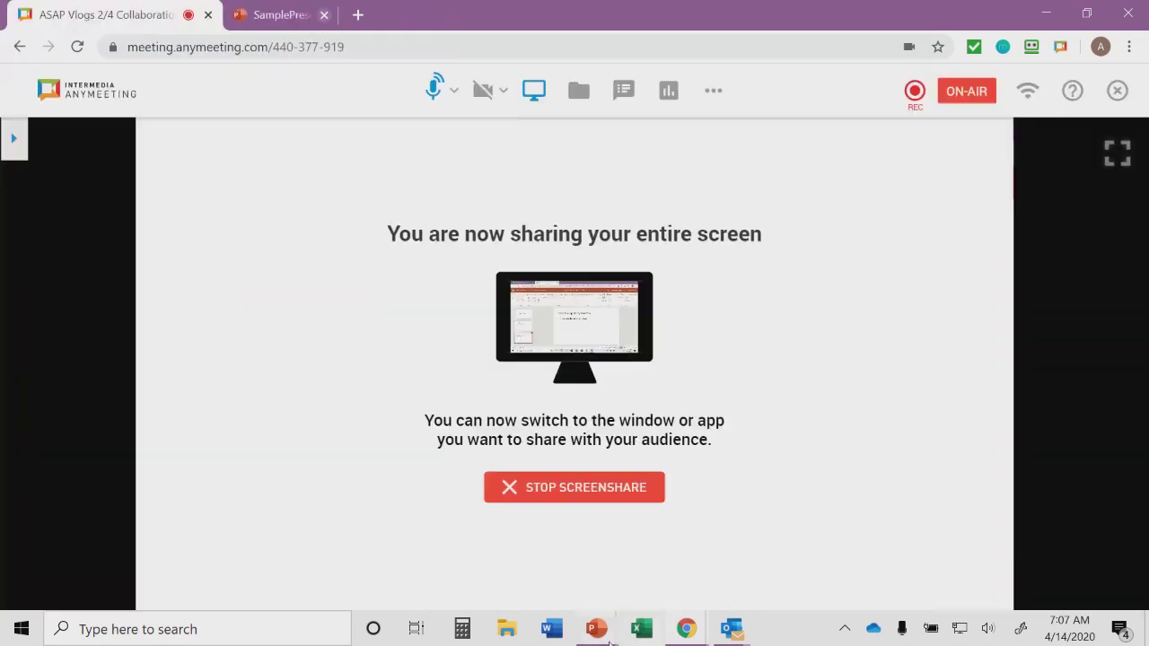
{"action": "mouse_move", "coordinate": [596, 629]}
{"action": "left_click", "coordinate": [687, 564]}
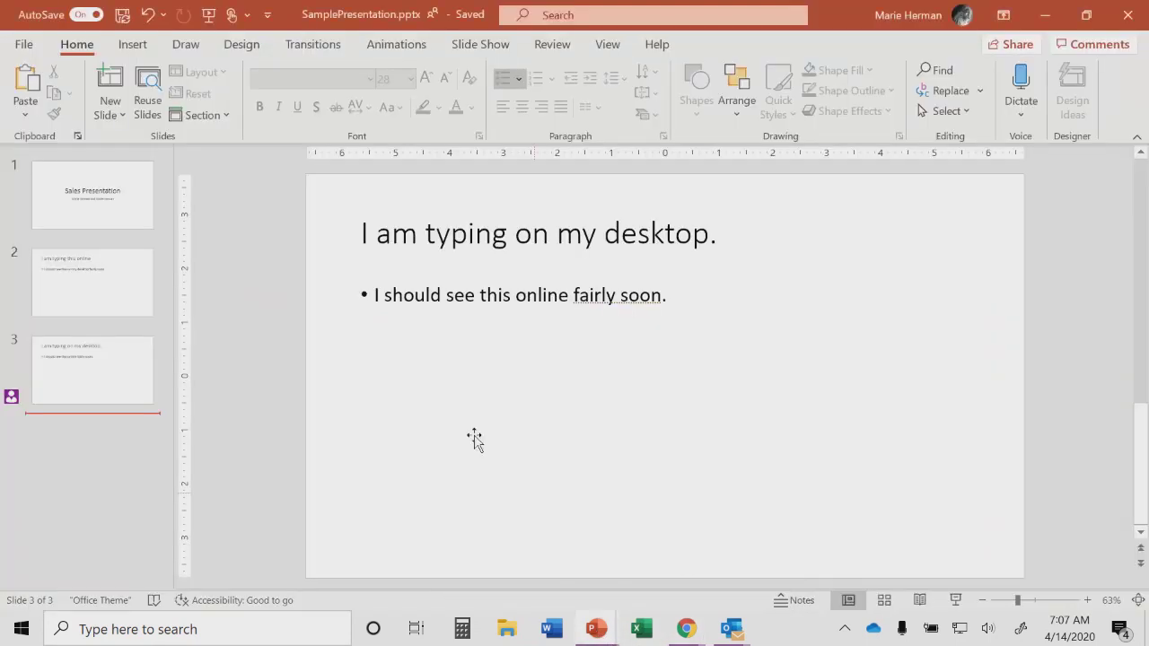
Step: Select slide 2 and open the Send Link sharing dialog
{"action": "mouse_move", "coordinate": [9, 400]}
{"action": "left_click", "coordinate": [88, 329]}
{"action": "mouse_move", "coordinate": [9, 404]}
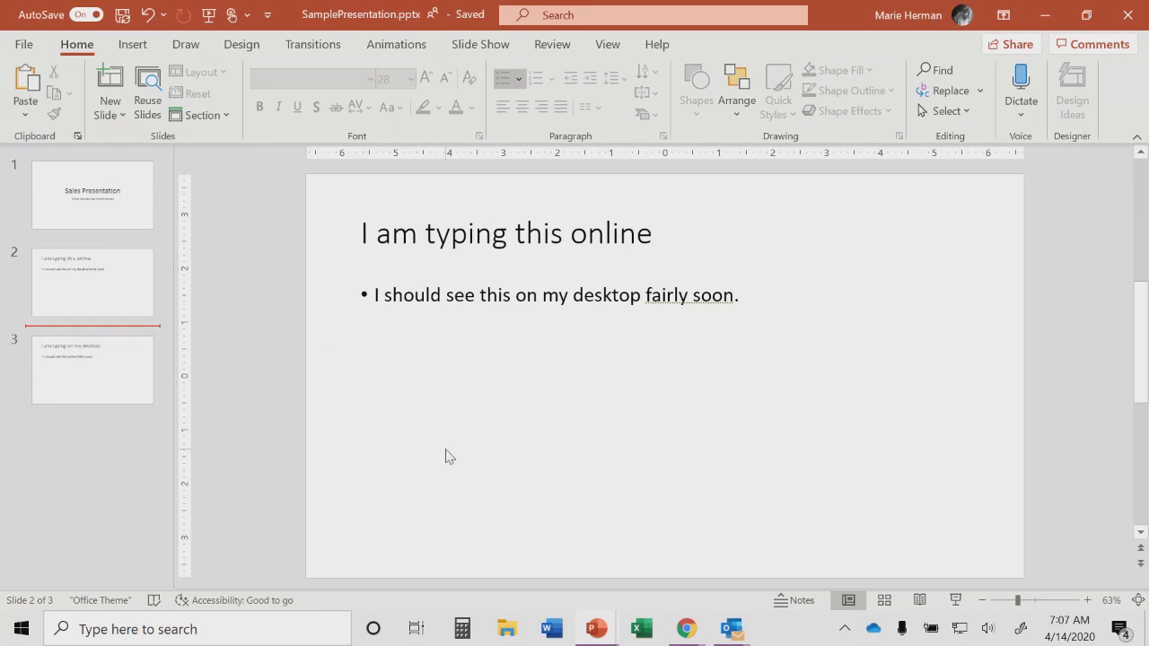
{"action": "left_click", "coordinate": [994, 47]}
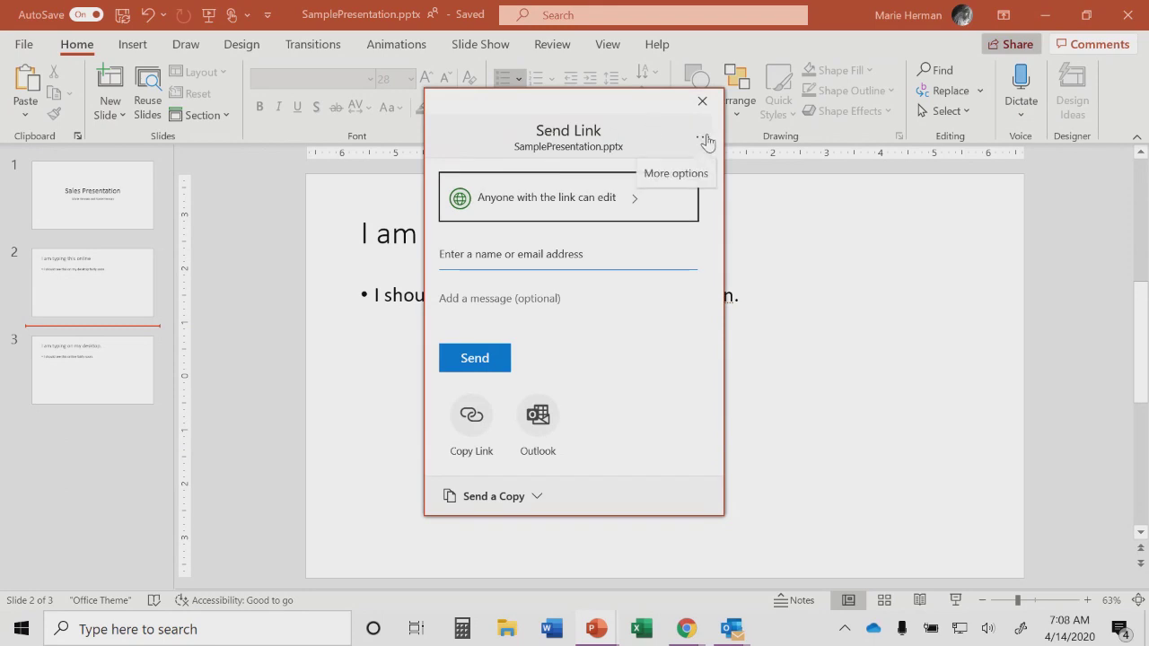
Step: Open Manage Access and the settings of the anyone-can-edit link
{"action": "left_click", "coordinate": [704, 140]}
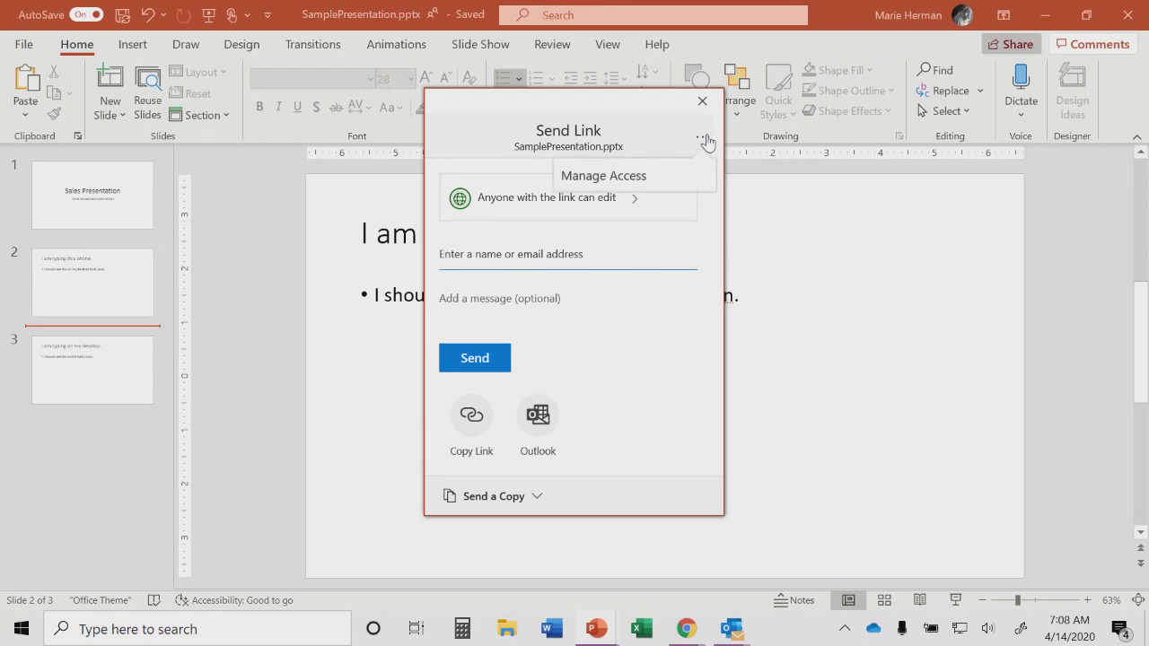
{"action": "left_click", "coordinate": [600, 178]}
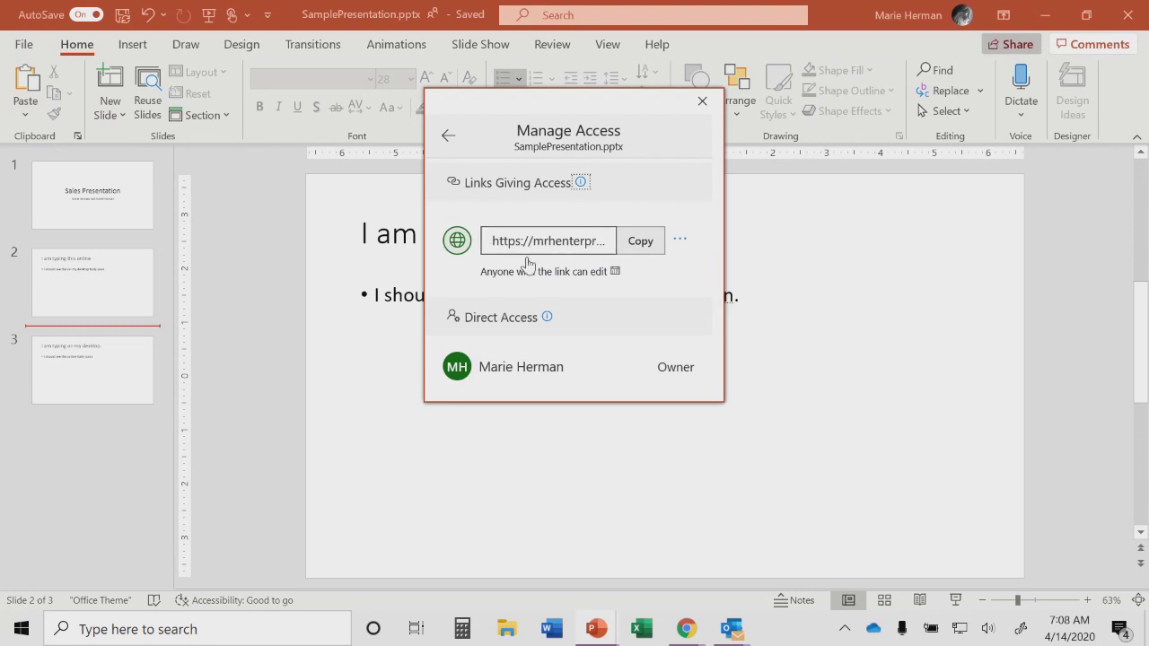
{"action": "left_click", "coordinate": [681, 243]}
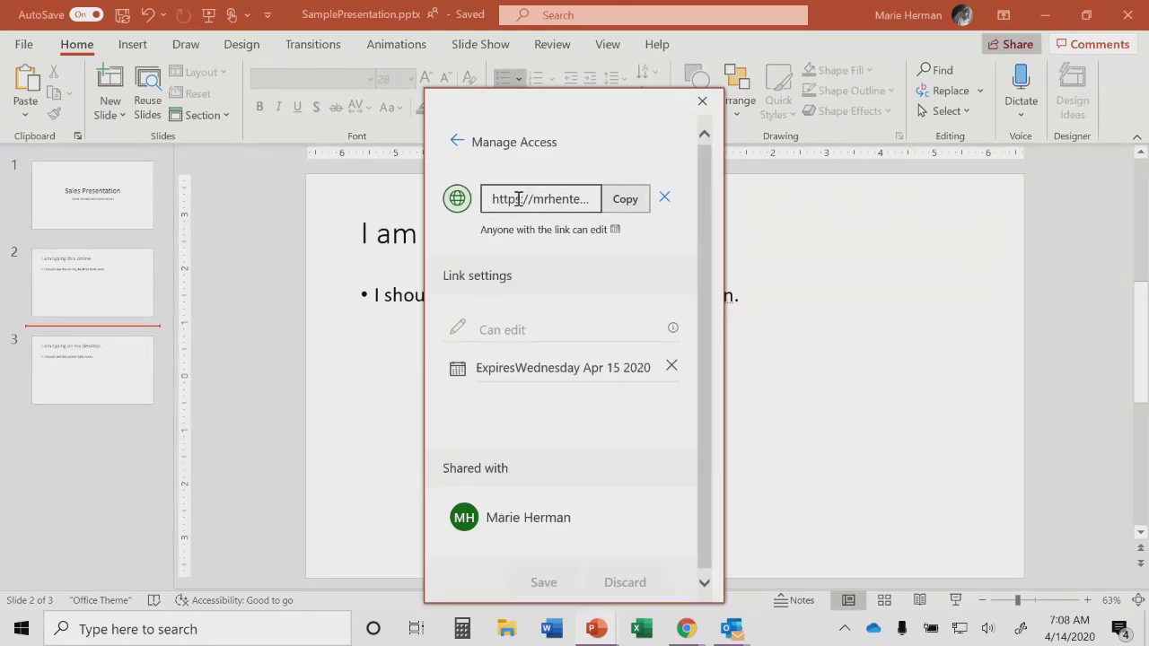
Step: Set the link to expire April 17, 2020, then remove the expiration date
{"action": "left_click", "coordinate": [588, 369]}
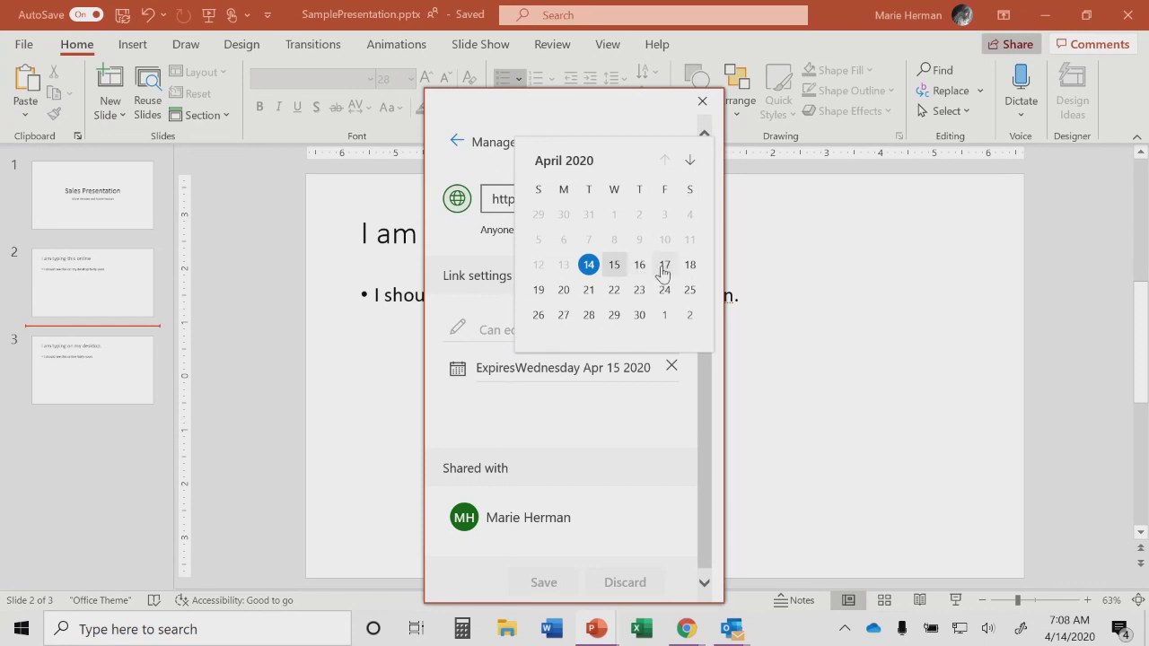
{"action": "left_click", "coordinate": [664, 267]}
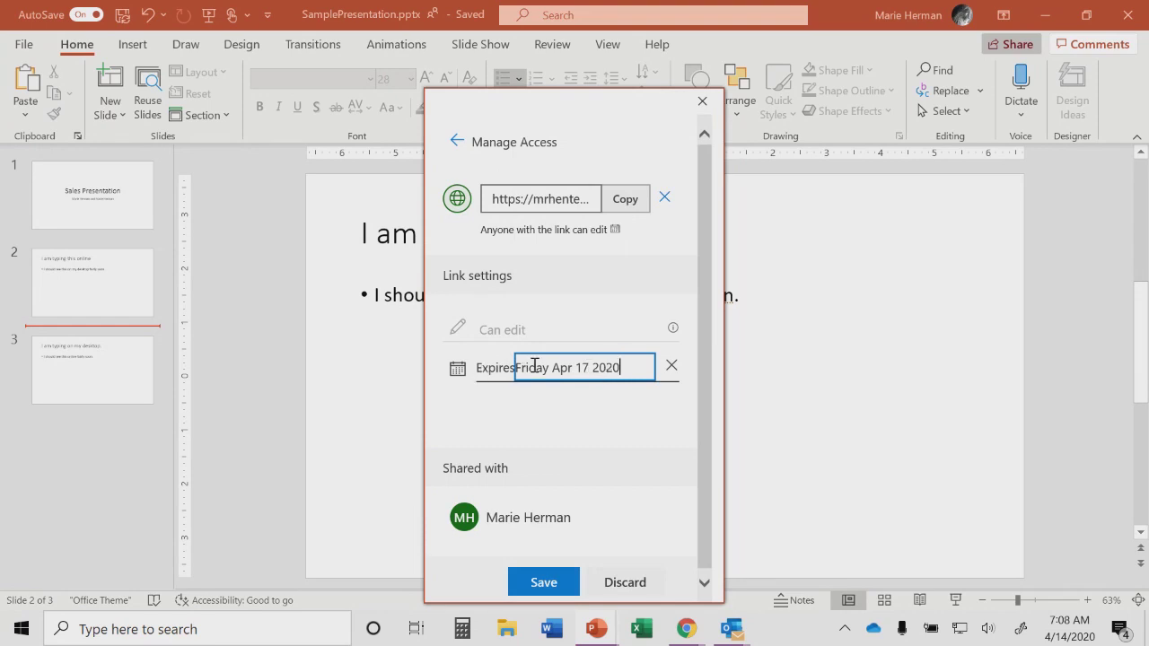
{"action": "left_click", "coordinate": [550, 338]}
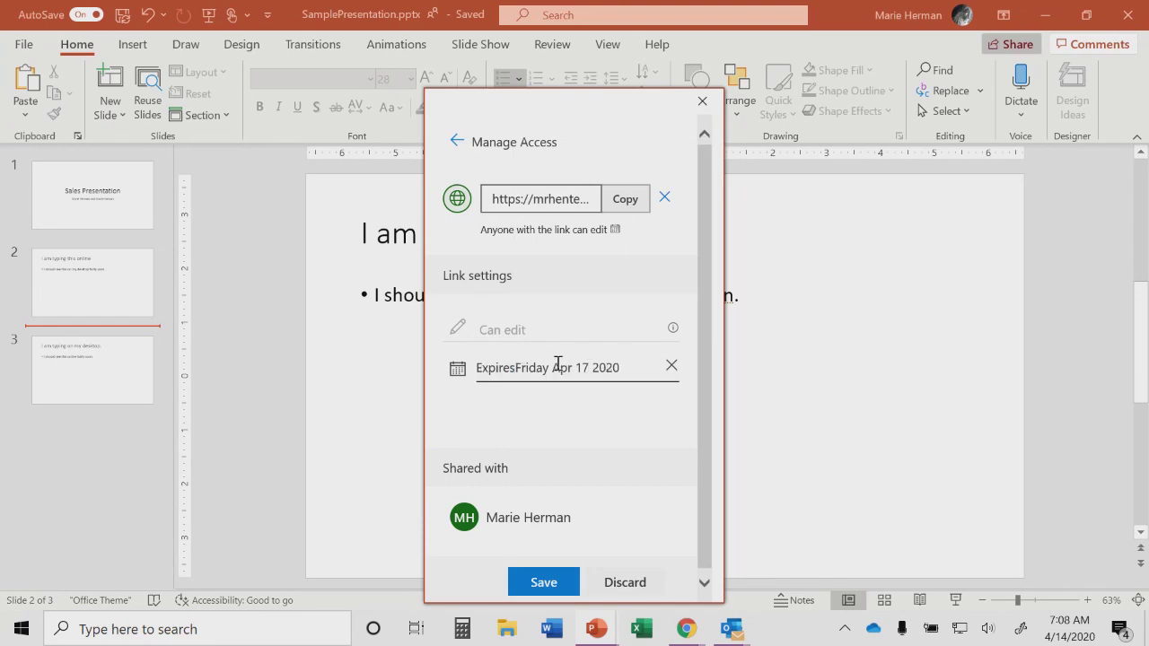
{"action": "left_click", "coordinate": [672, 367]}
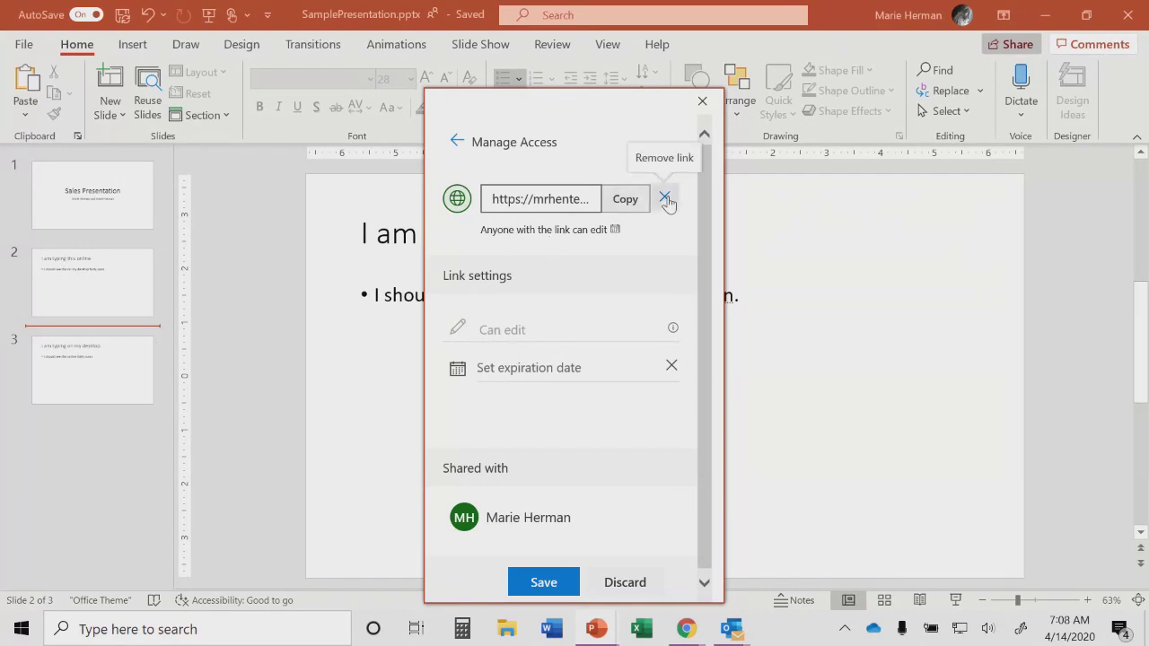
Step: Delete the anyone-can-edit link, confirm Delete link, and close Manage Access
{"action": "left_click", "coordinate": [665, 198]}
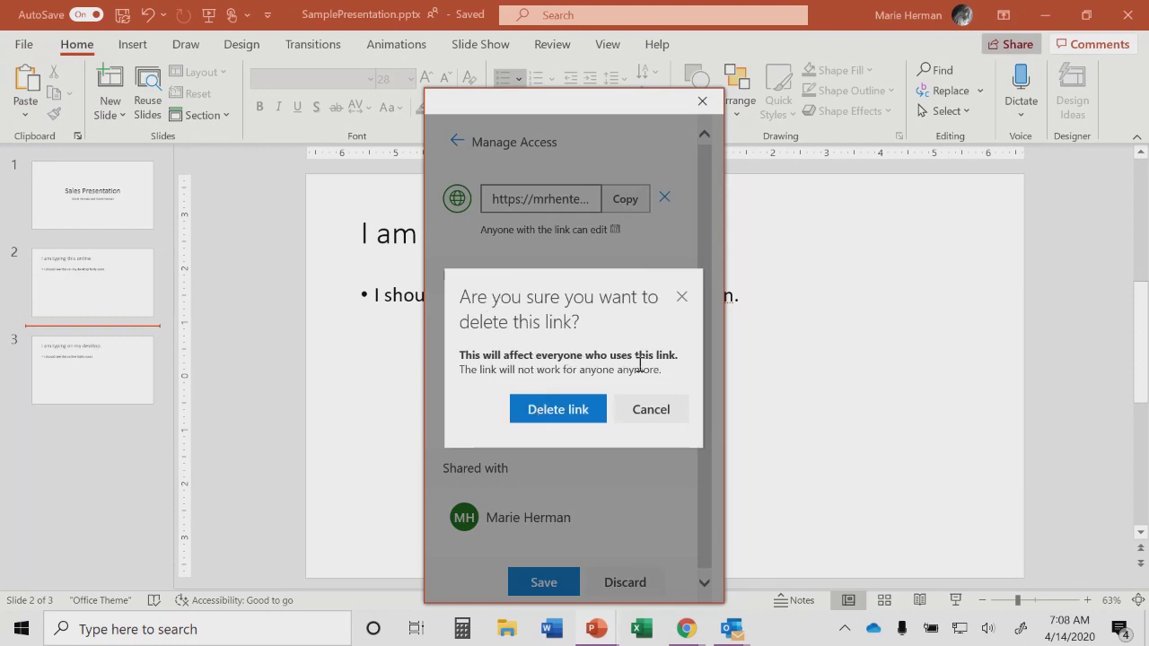
{"action": "left_click", "coordinate": [557, 410]}
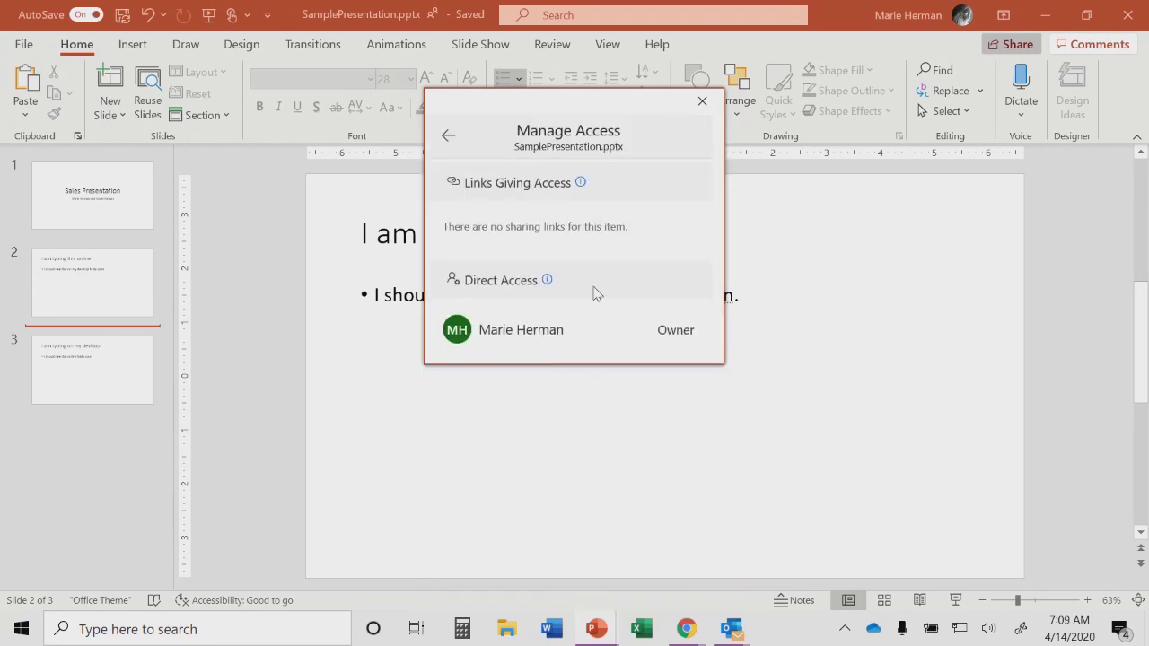
{"action": "left_click", "coordinate": [701, 102]}
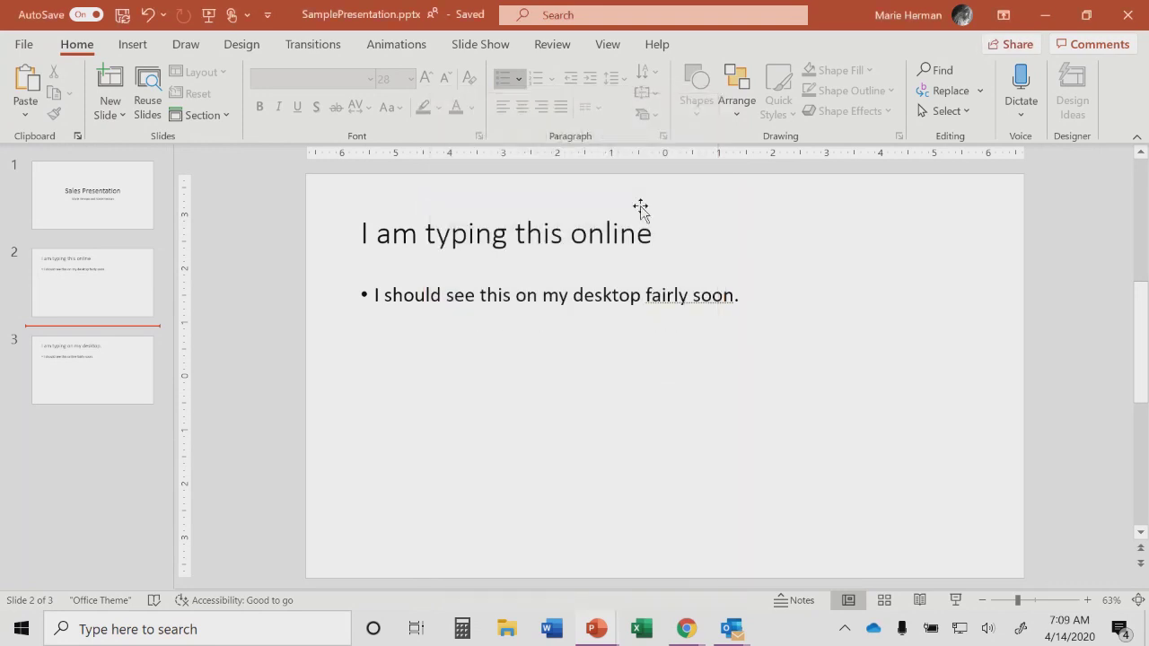
Step: Open the shared link from the e-mail to see 'This link has been removed', then return to SamplePresentation
{"action": "mouse_move", "coordinate": [732, 633]}
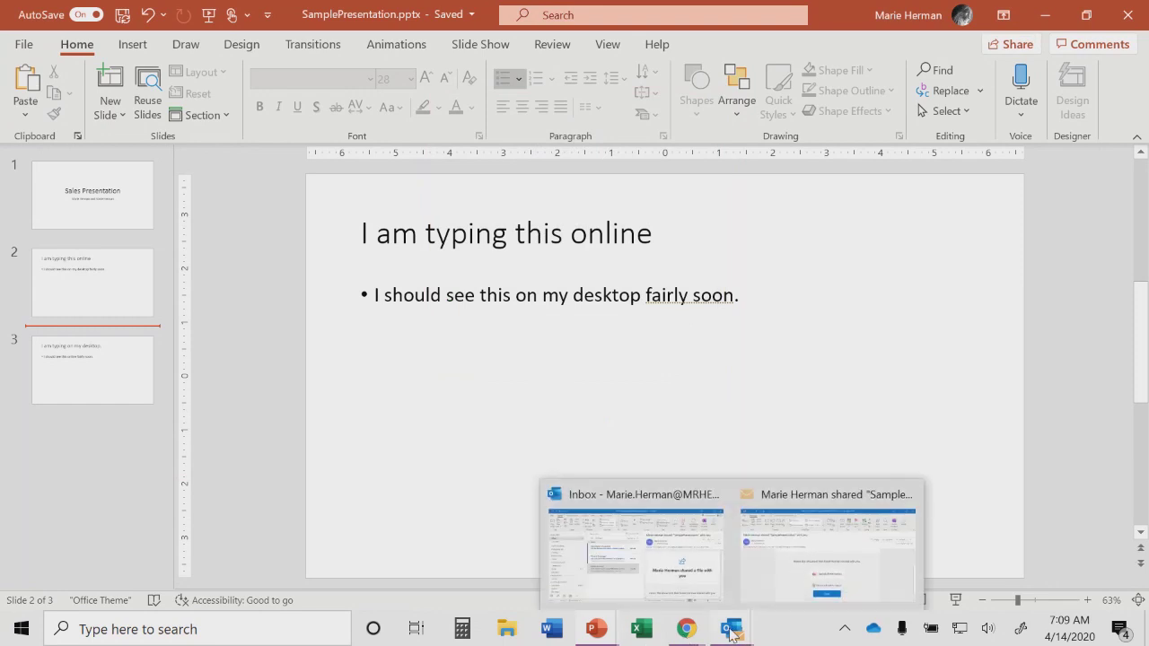
{"action": "left_click", "coordinate": [806, 566]}
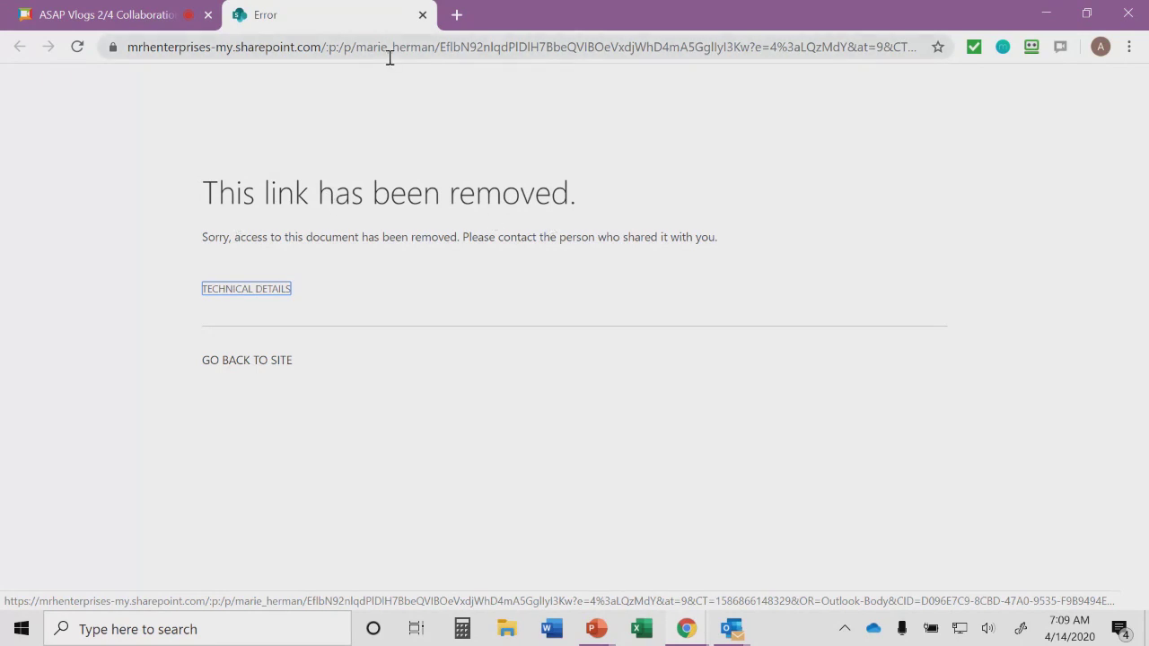
{"action": "left_click", "coordinate": [421, 15]}
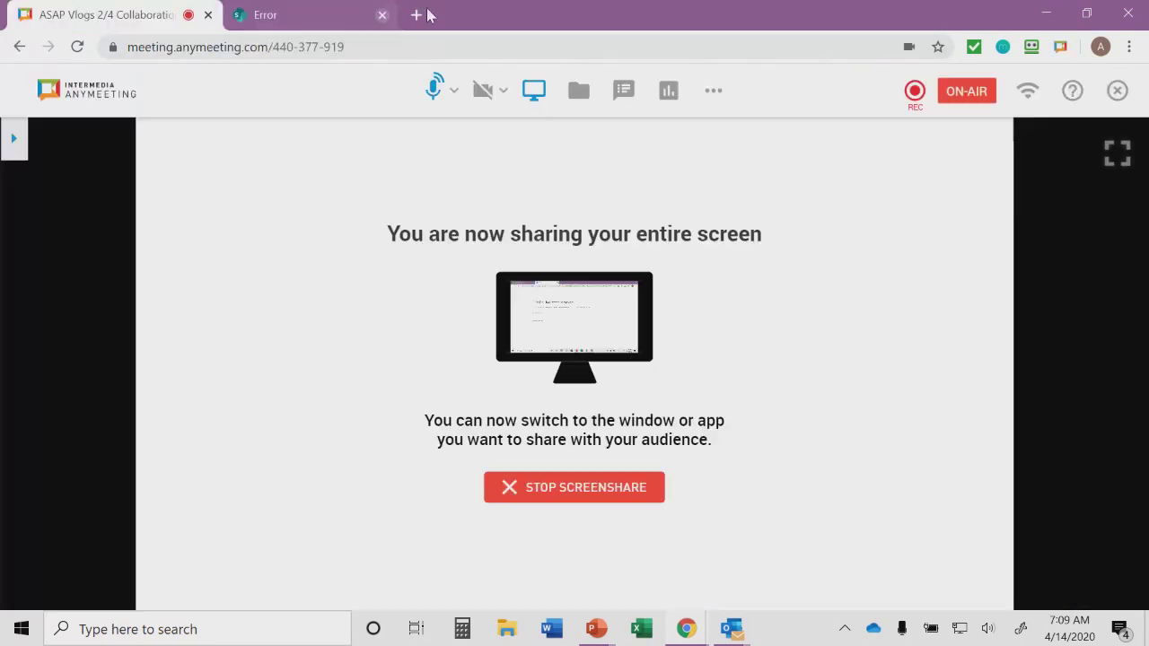
{"action": "mouse_move", "coordinate": [600, 628]}
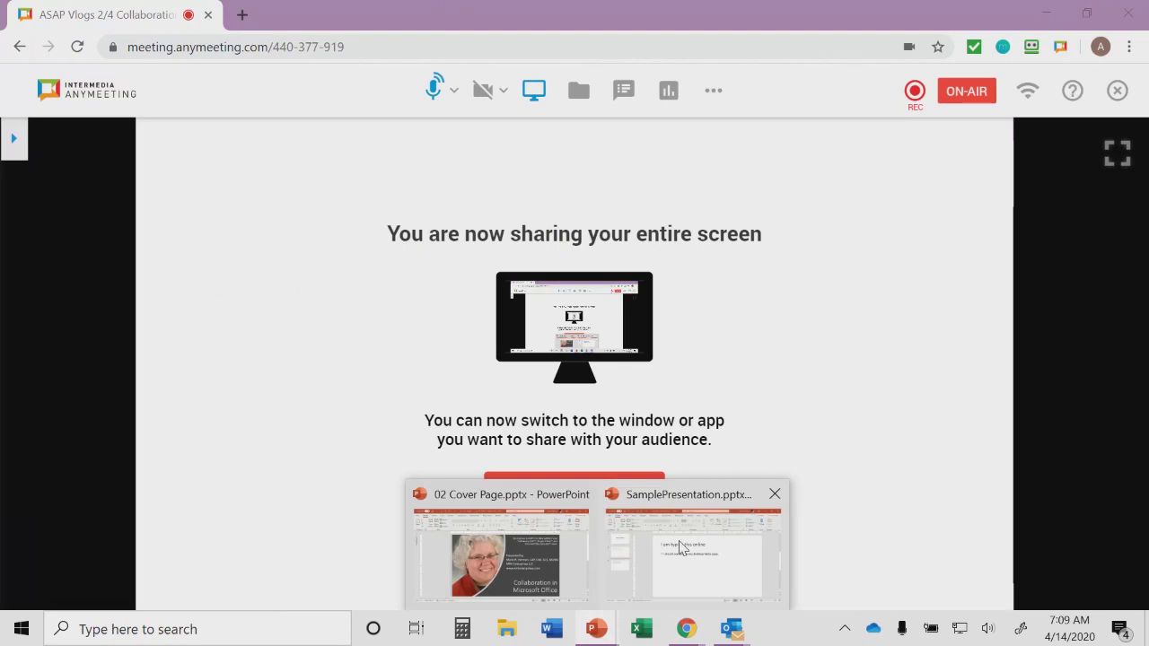
{"action": "left_click", "coordinate": [718, 554]}
Step: Compare the link audience options, then apply a Specific people edit link
{"action": "left_click", "coordinate": [1015, 45]}
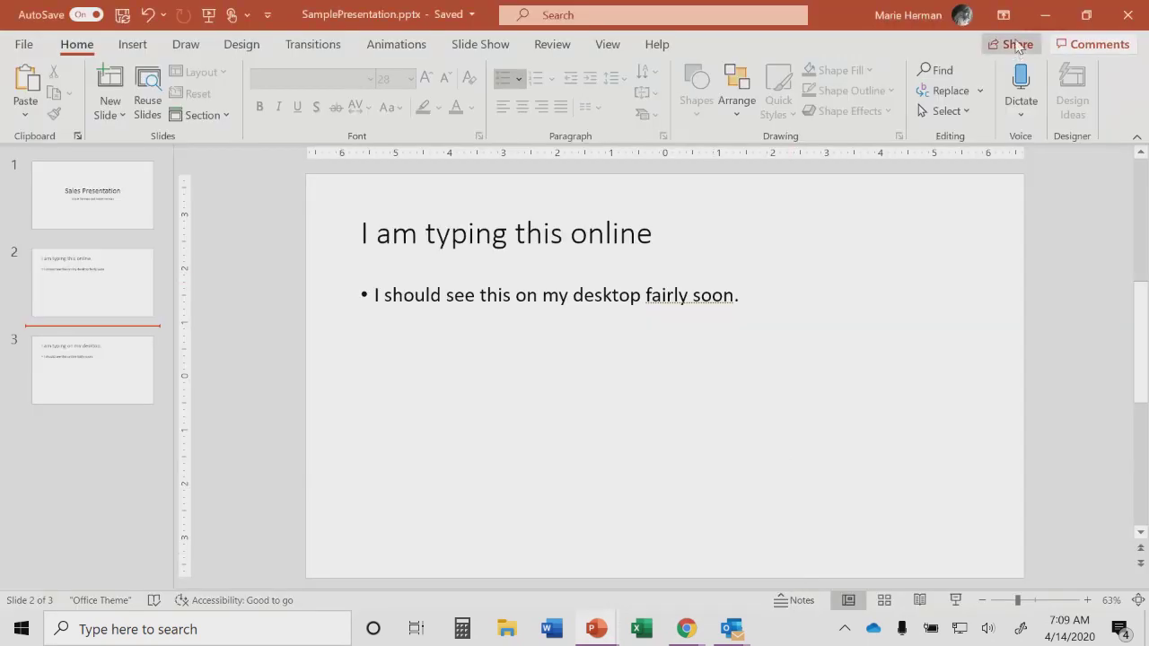
{"action": "left_click", "coordinate": [559, 210]}
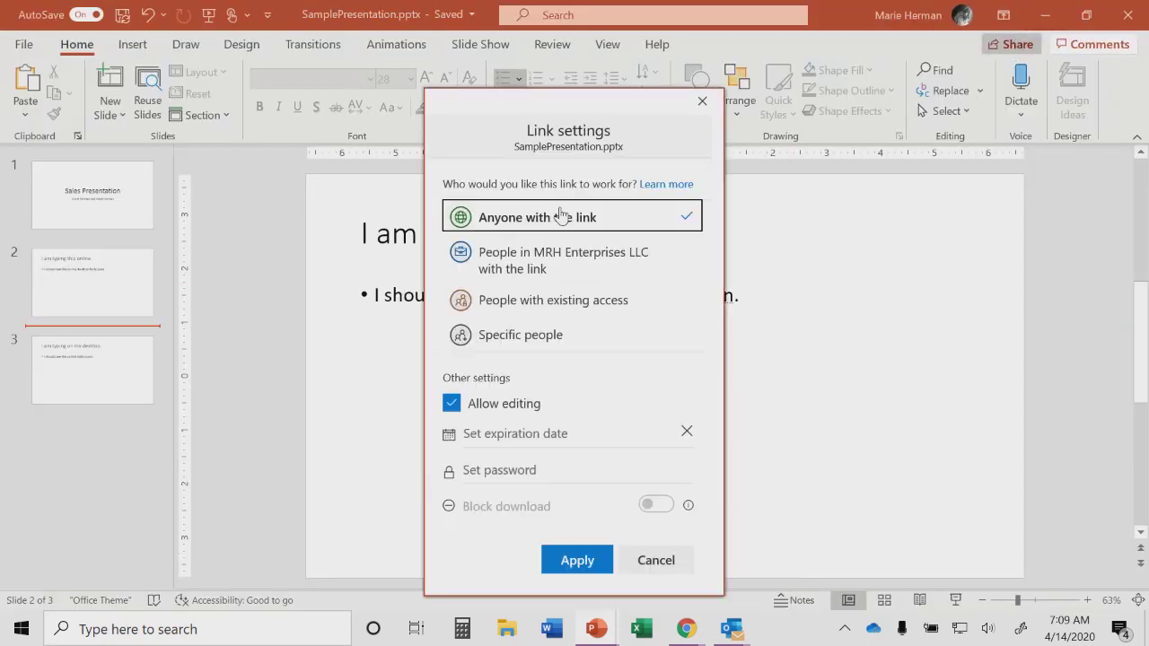
{"action": "left_click", "coordinate": [525, 265]}
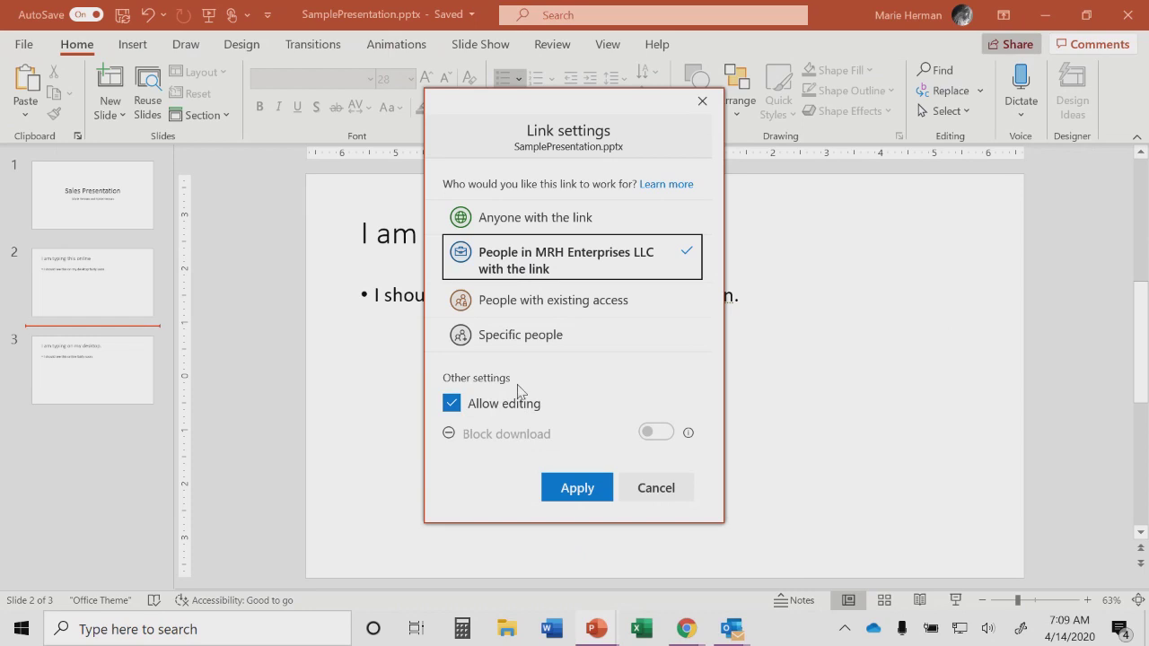
{"action": "left_click", "coordinate": [532, 300]}
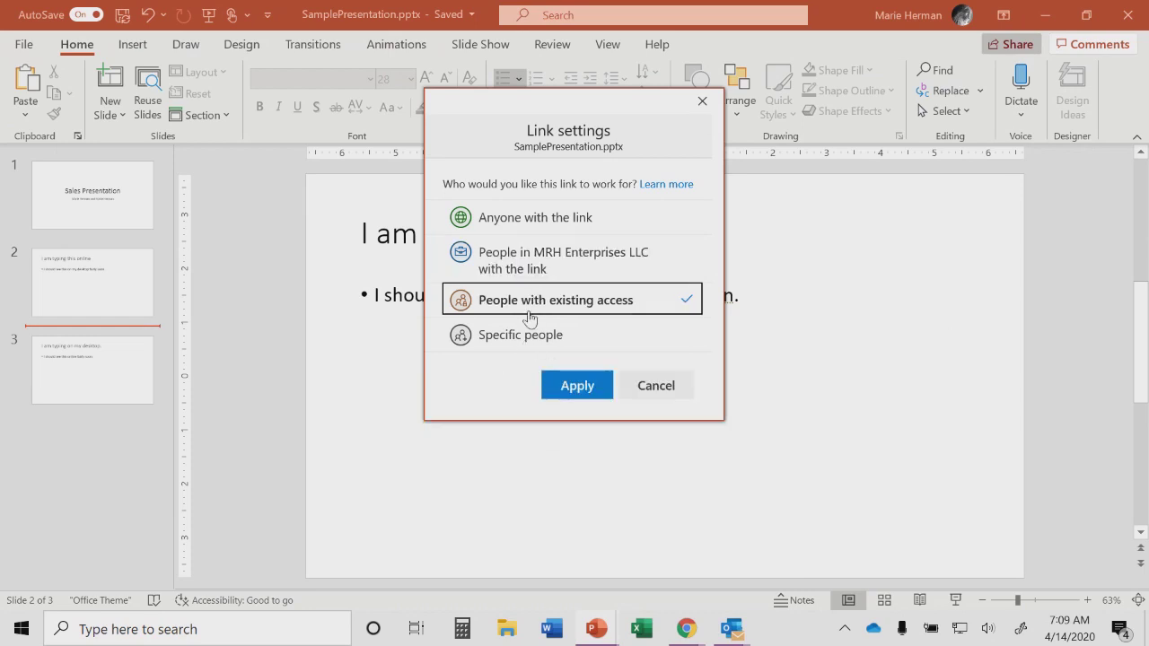
{"action": "left_click", "coordinate": [528, 339]}
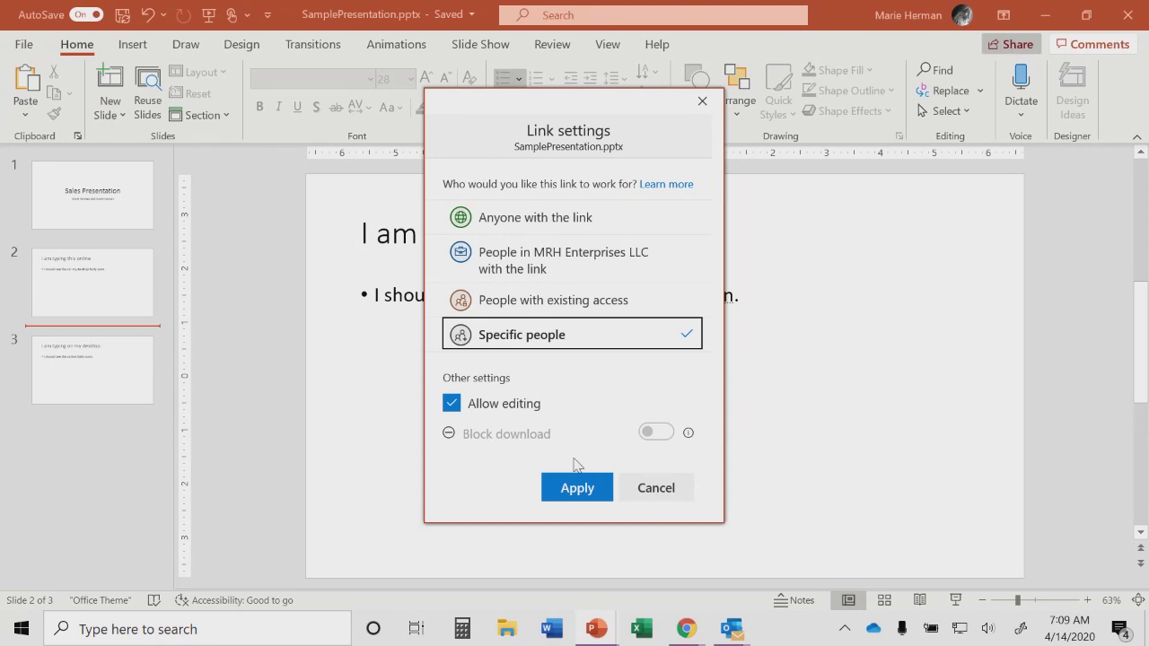
{"action": "left_click", "coordinate": [577, 488]}
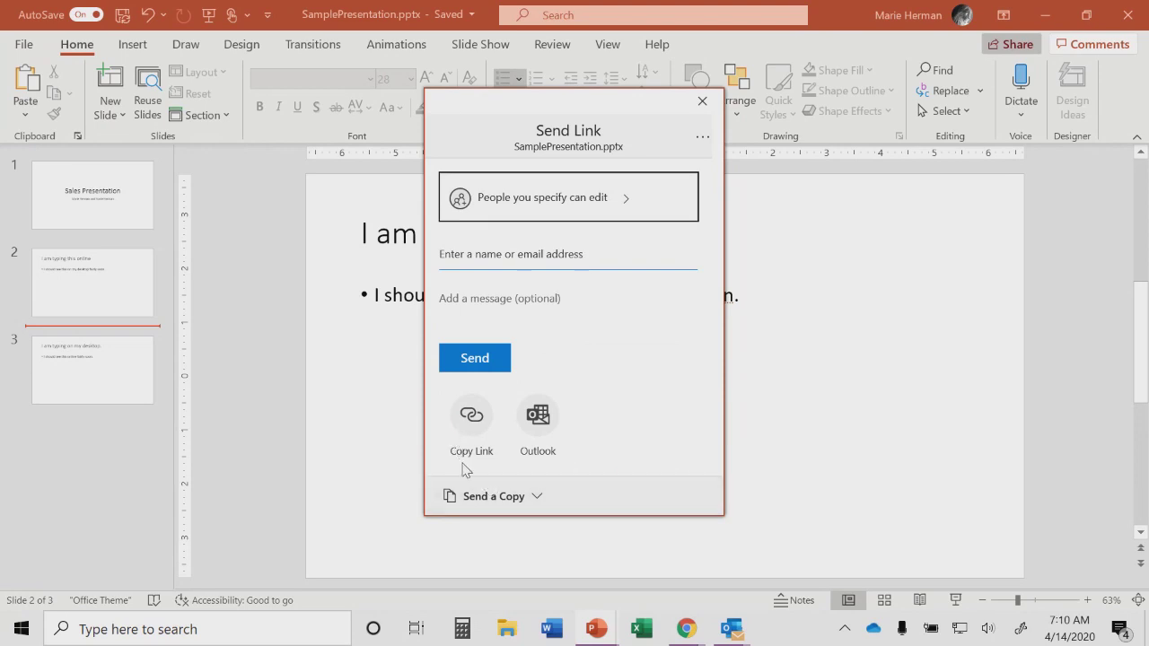
{"action": "left_click", "coordinate": [519, 502]}
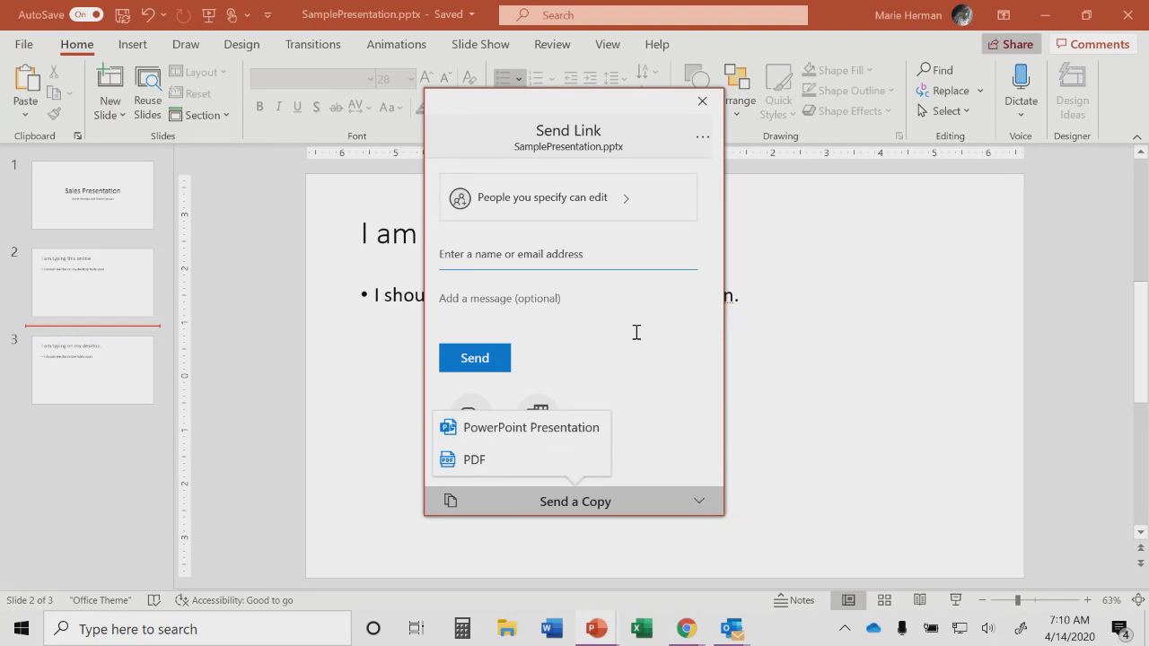
Step: Collapse the PowerPoint Presentation/PDF copy formats and close the Send Link dialog
{"action": "left_click", "coordinate": [628, 453]}
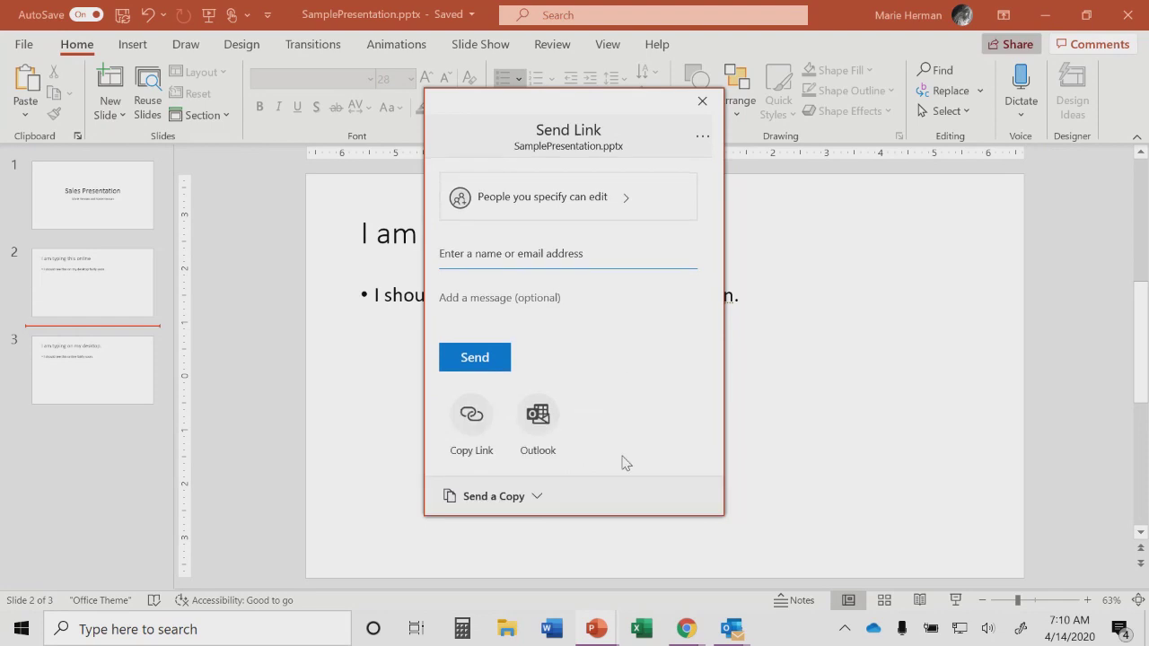
{"action": "left_click", "coordinate": [700, 103]}
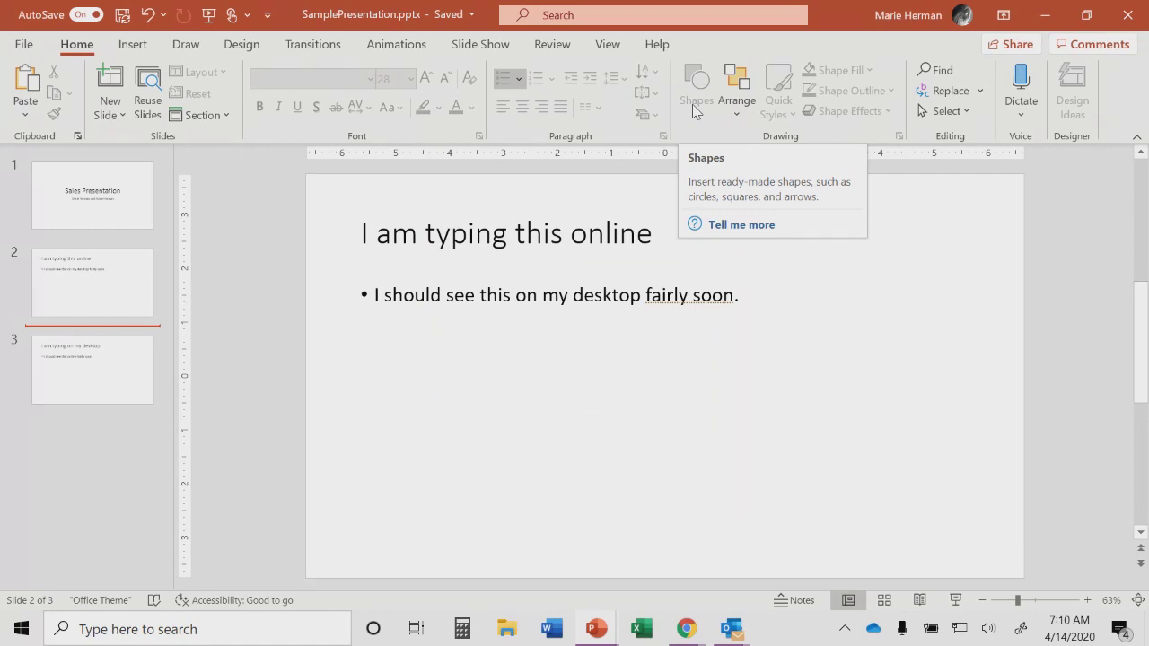
Step: Open Version History from the title-bar file name, listing the 7:05 AM and 7:00 AM versions
{"action": "left_click", "coordinate": [585, 296]}
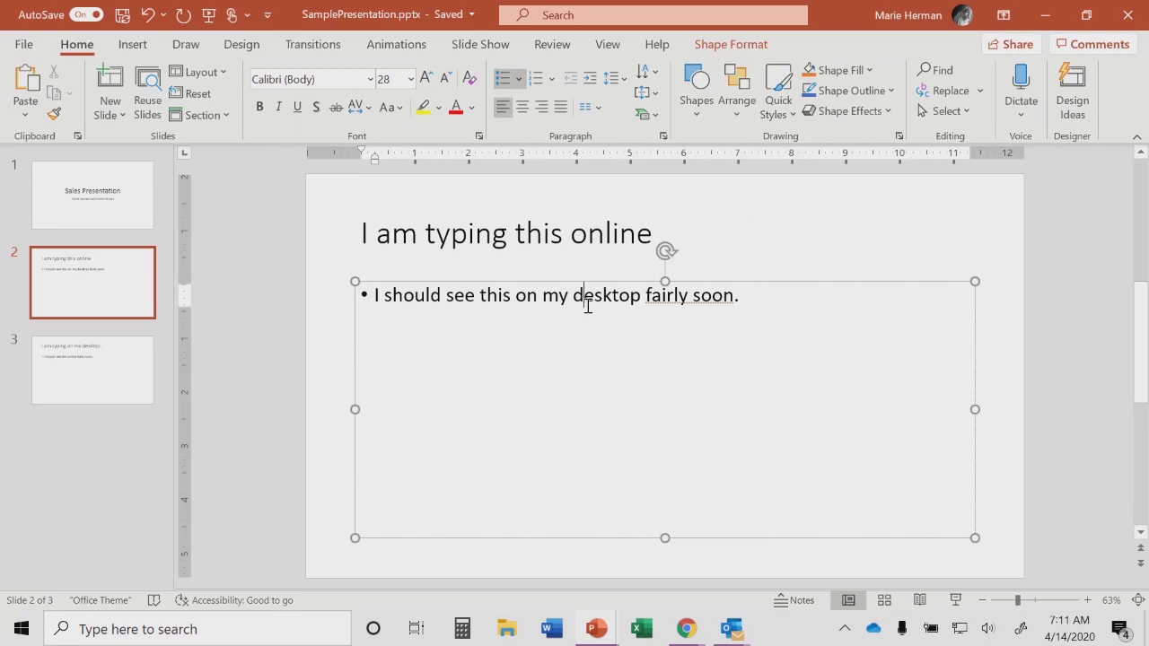
{"action": "left_click", "coordinate": [472, 15]}
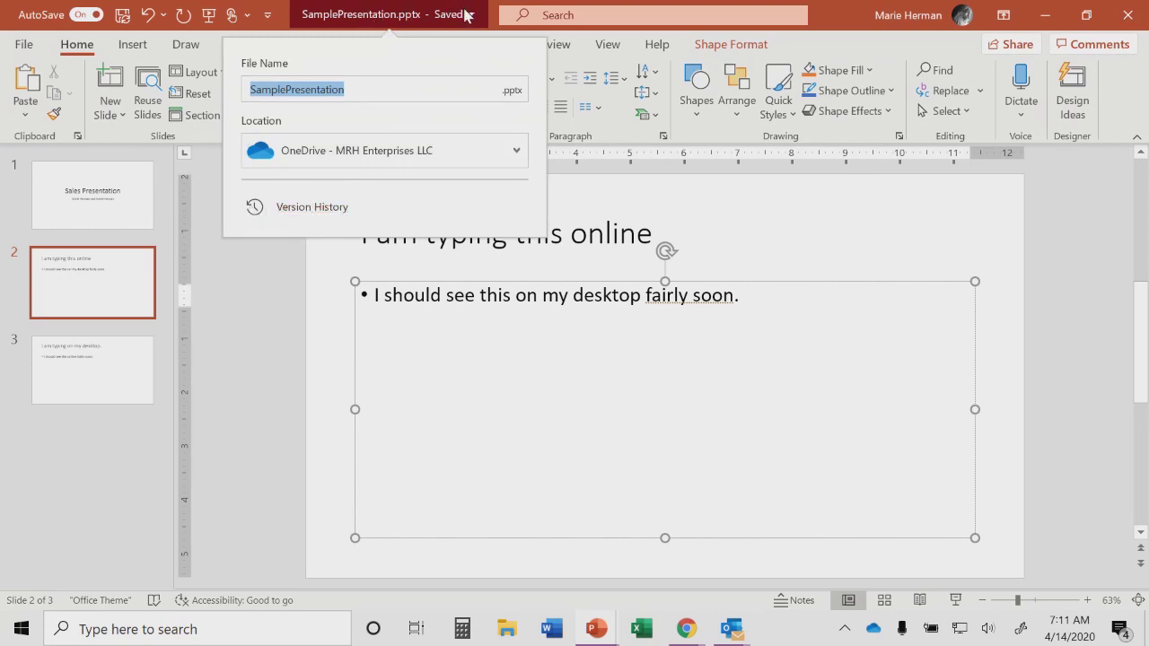
{"action": "left_click", "coordinate": [311, 208]}
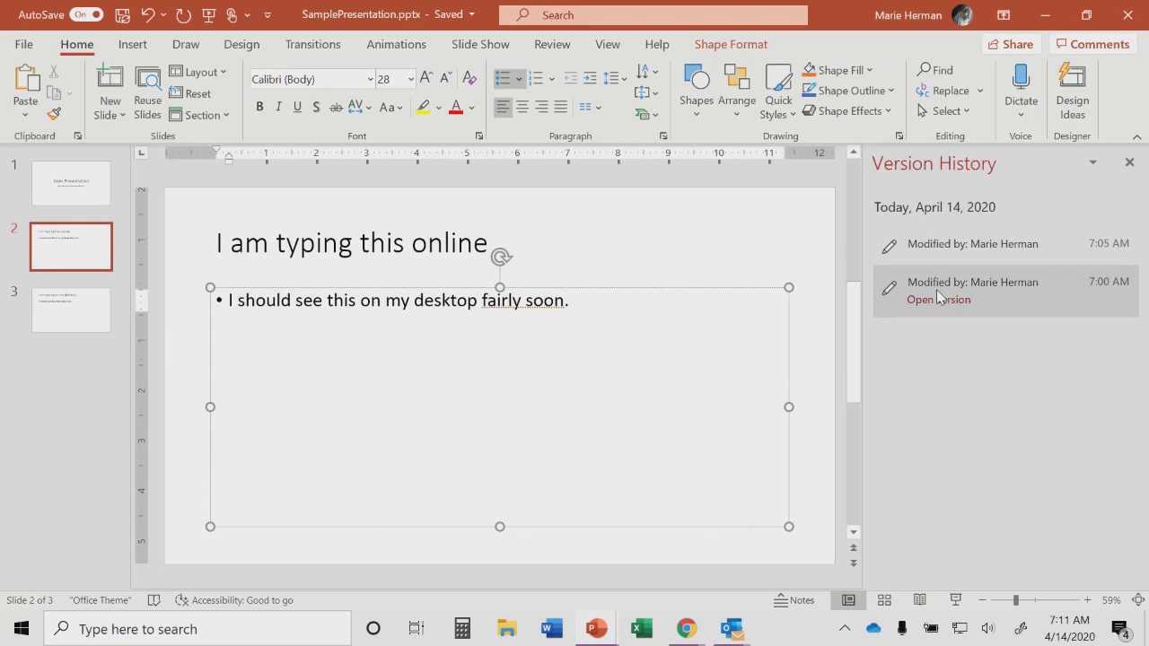
Step: Open the read-only 7:00 AM version, then switch to 02 Cover Page.pptx
{"action": "left_click", "coordinate": [938, 299]}
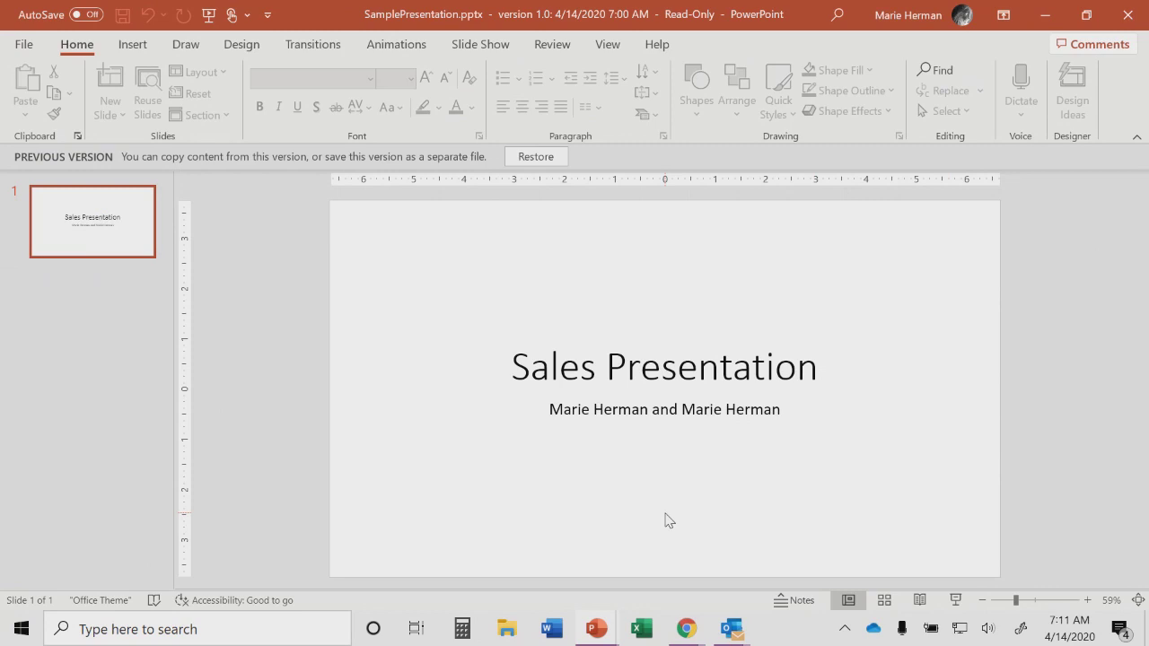
{"action": "mouse_move", "coordinate": [616, 636]}
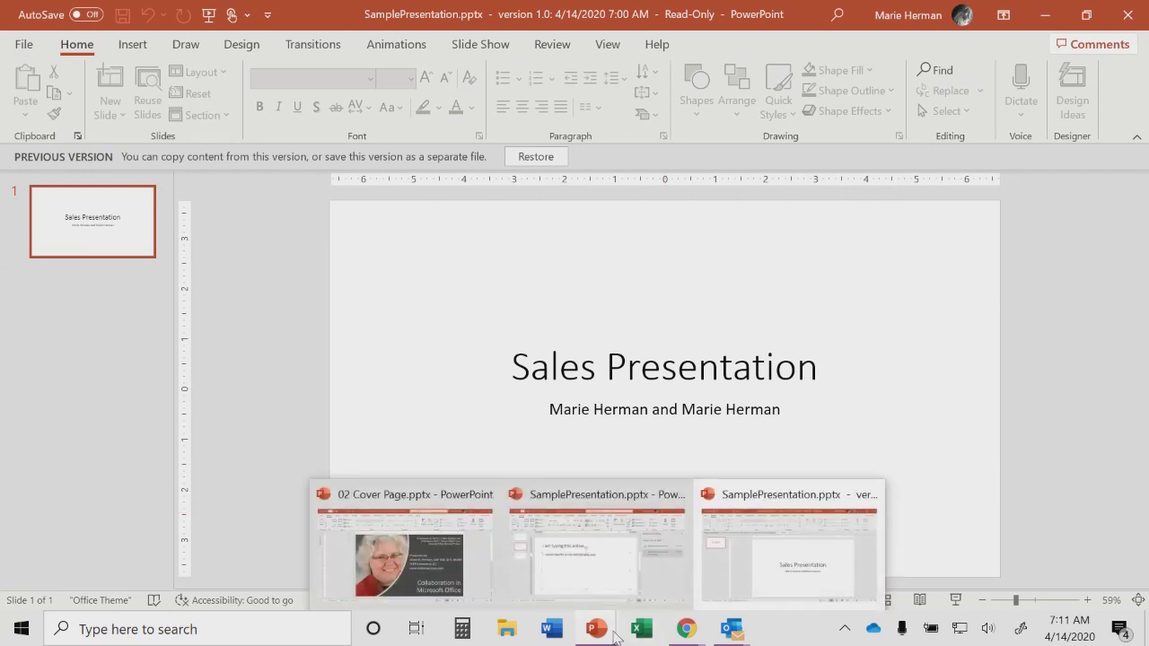
{"action": "left_click", "coordinate": [413, 561]}
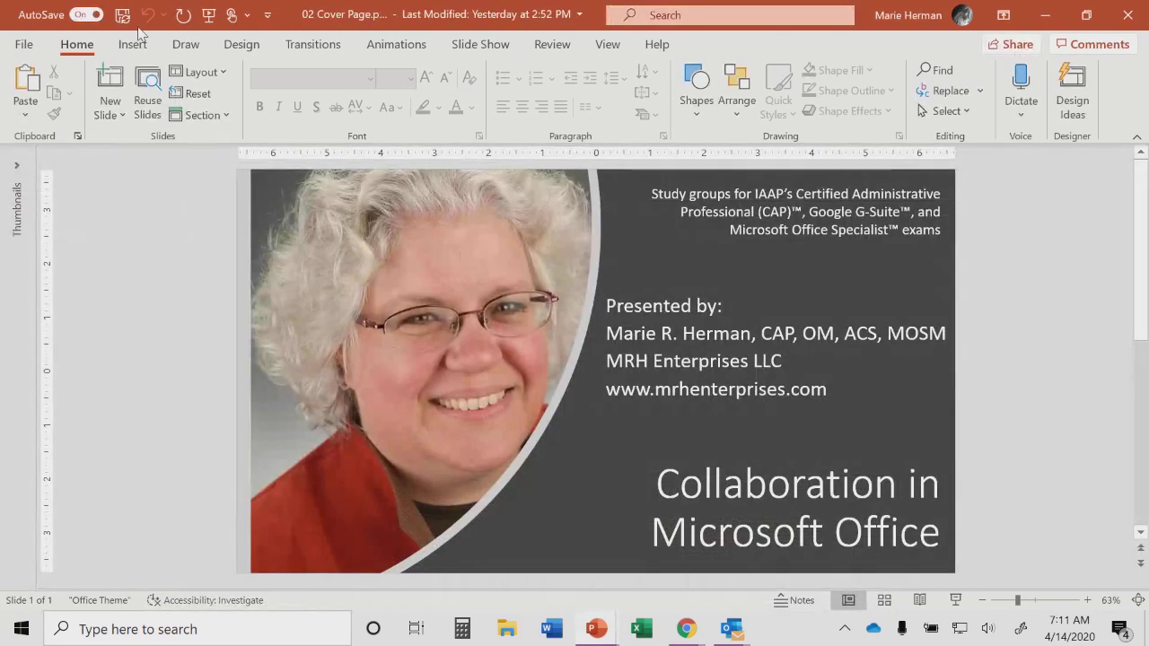